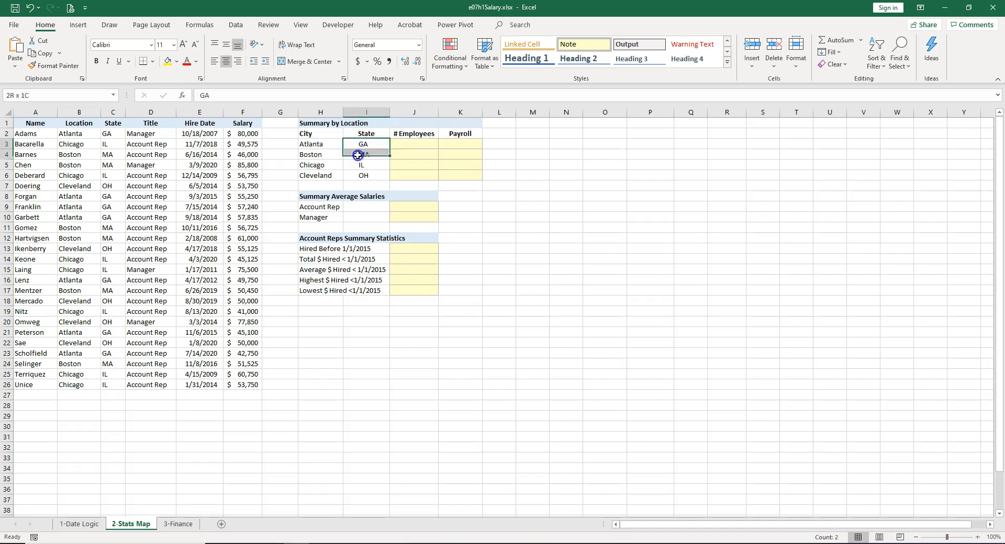
Step: Enter a COUNTIF formula in J3 that counts the state in I3 within the absolute range $C$2:$C$26
left_click(417, 143)
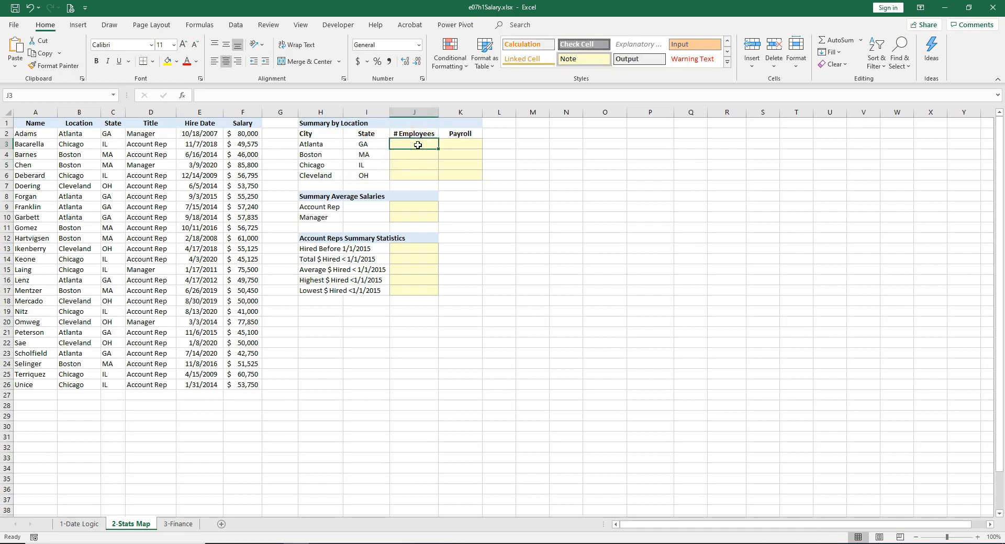
type("=")
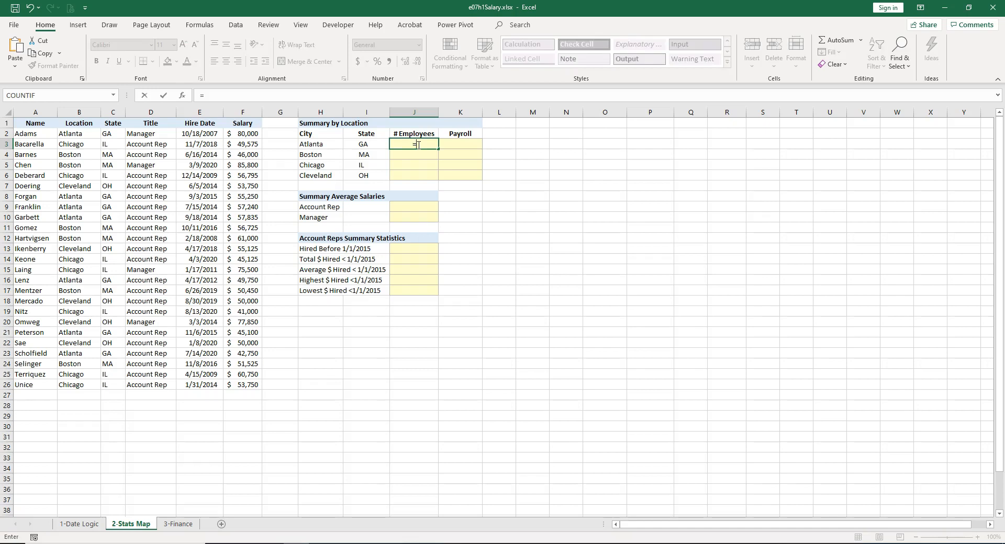
type("cou")
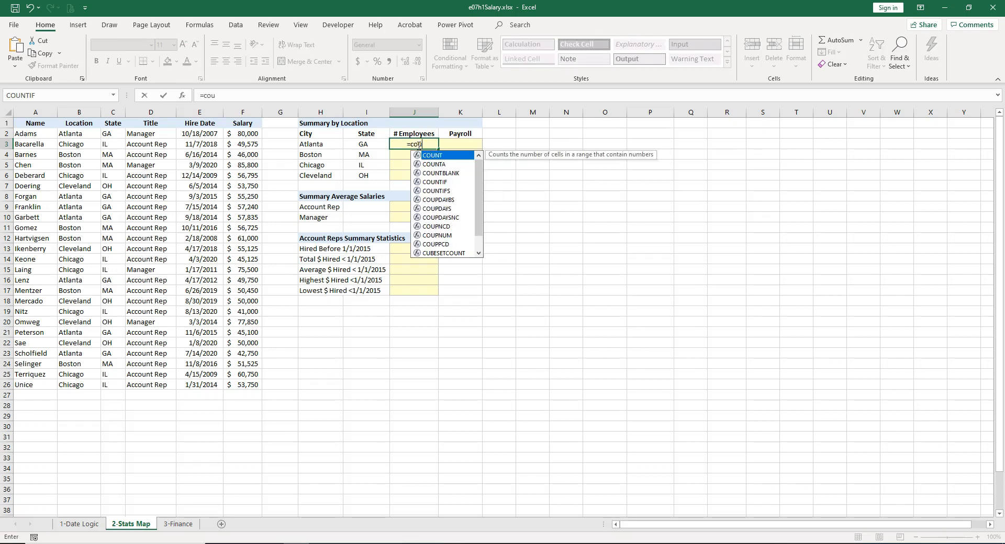
double_click(435, 182)
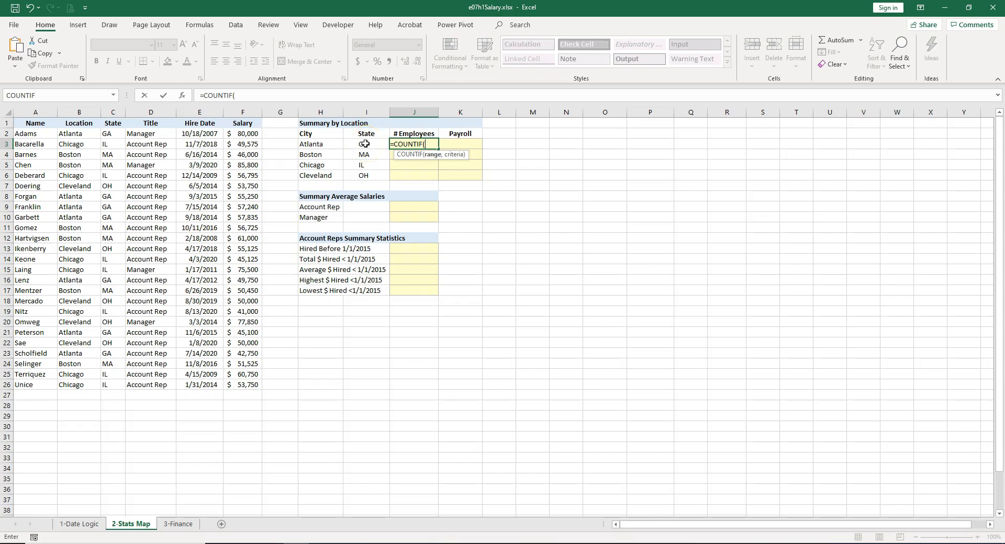
left_click_drag(103, 134, 106, 383)
type(",")
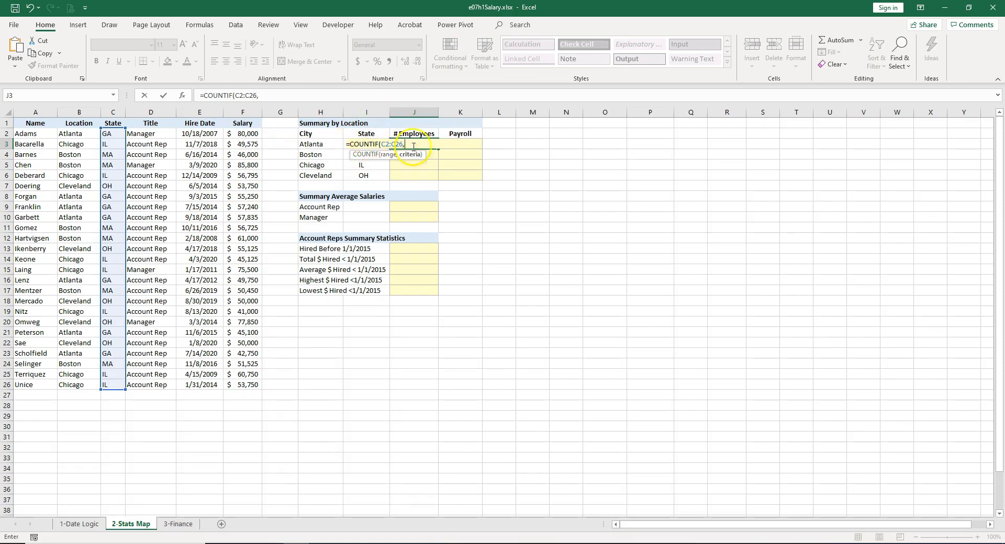
type("i3")
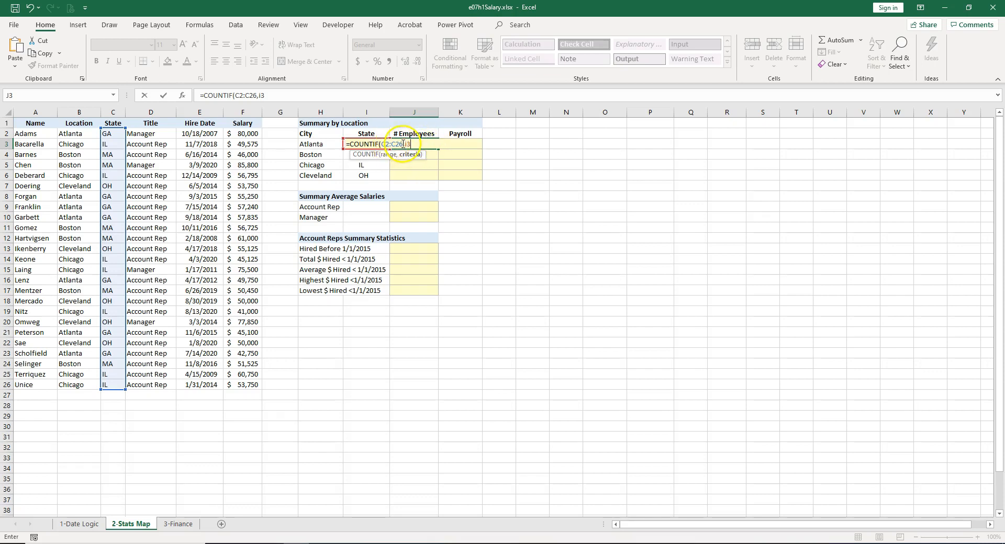
left_click(380, 139)
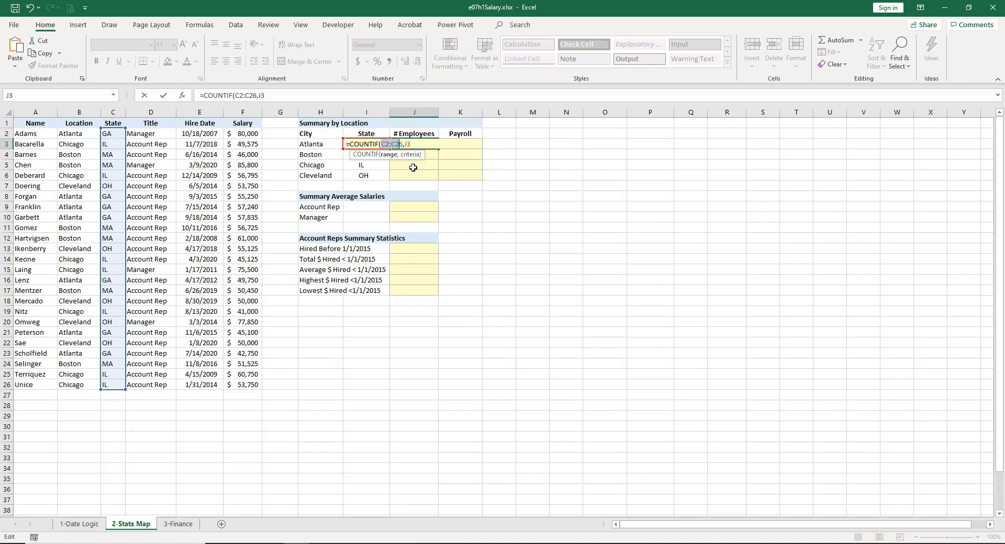
key("F4")
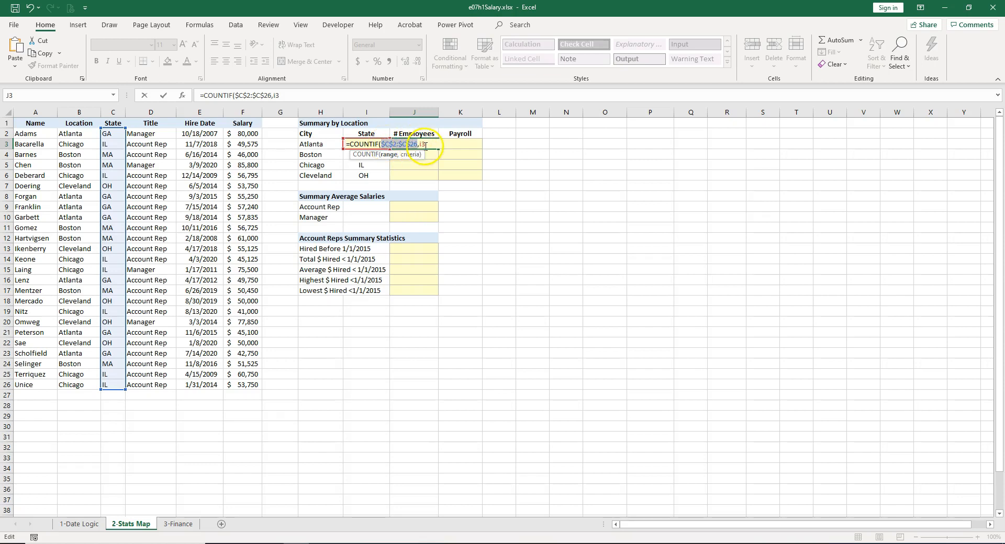
key("Return")
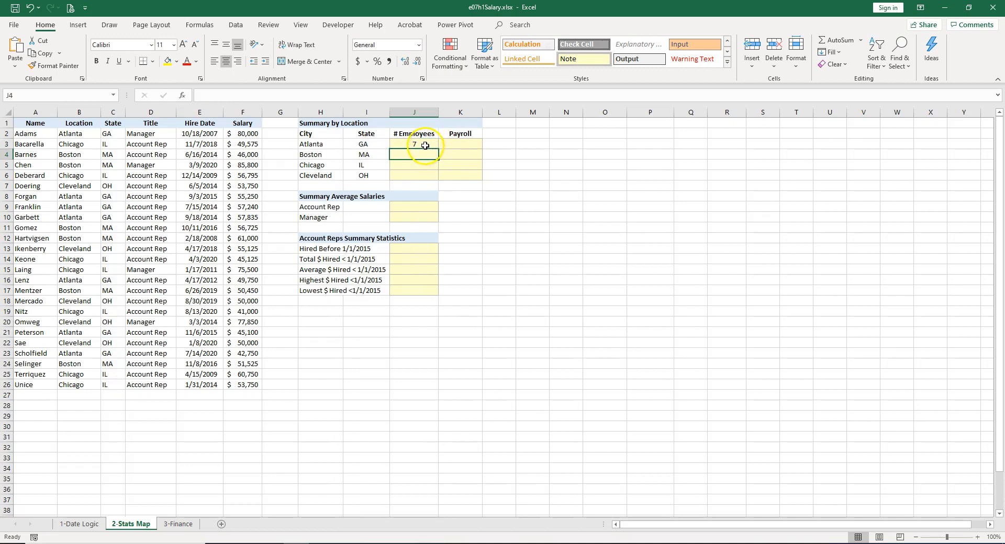
Step: Copy the employee count formula from J3 down through J6 and check the copied formula in J5
left_click(425, 145)
double_click(439, 152)
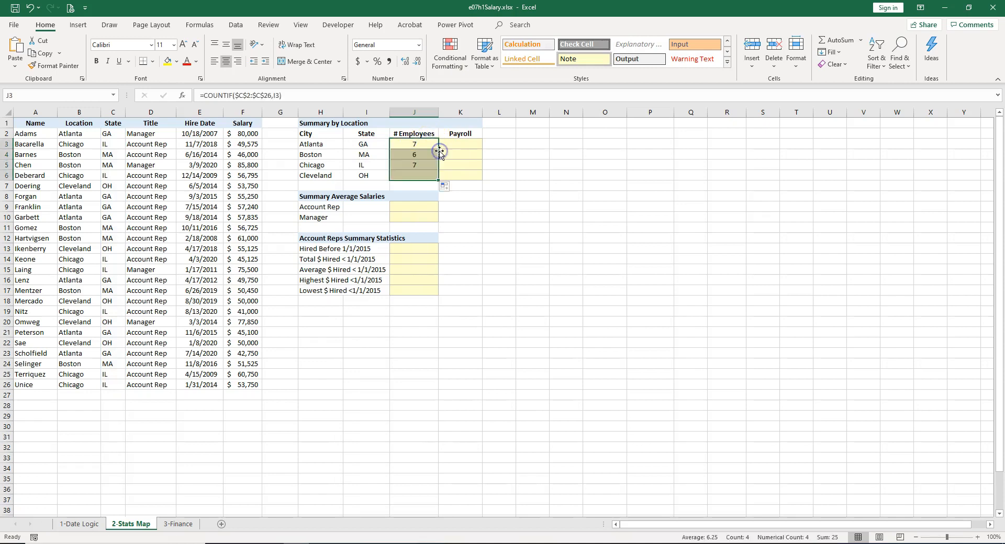
double_click(414, 165)
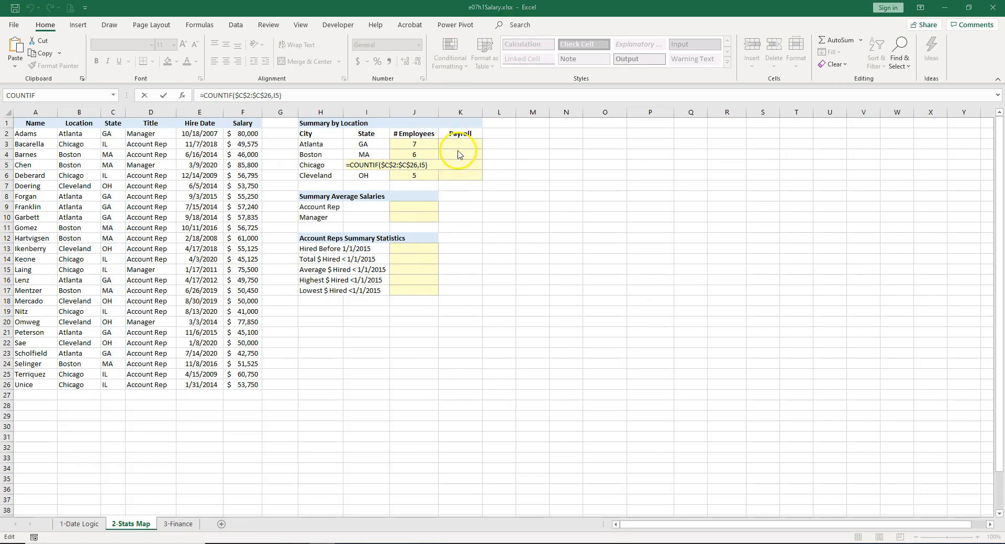
left_click(459, 147)
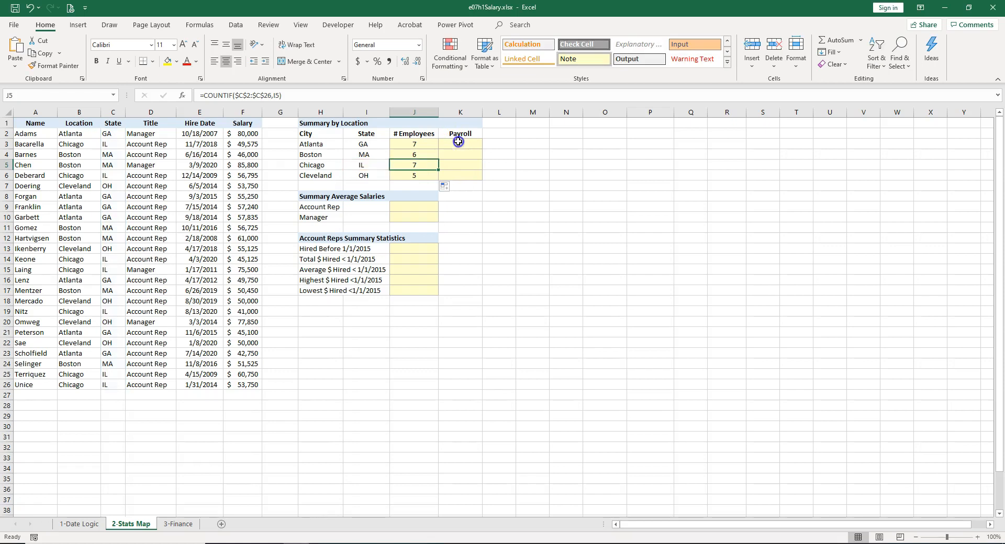
Step: Start a SUMIF formula in K3 with the Function Arguments dialog and review its criteria and sum range descriptions
left_click(458, 142)
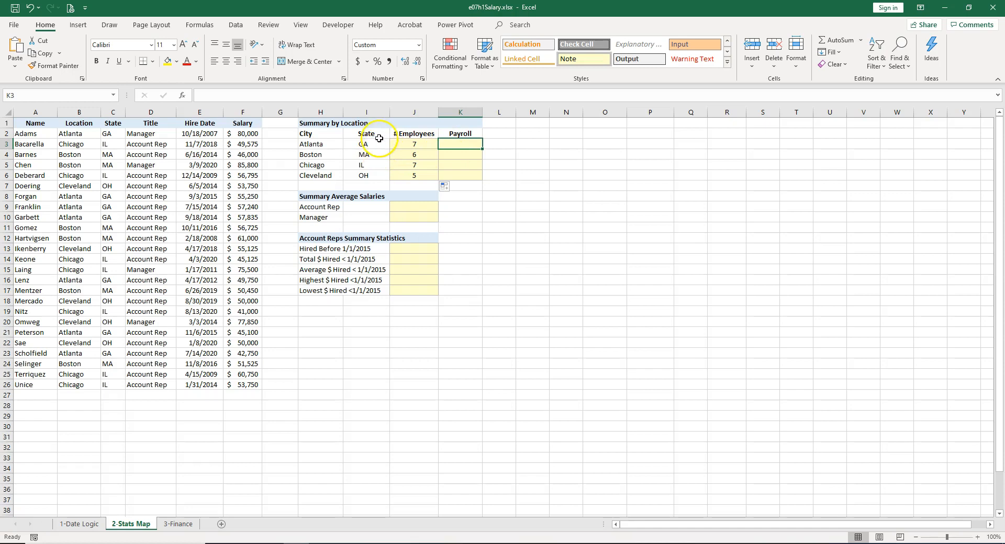
type("=")
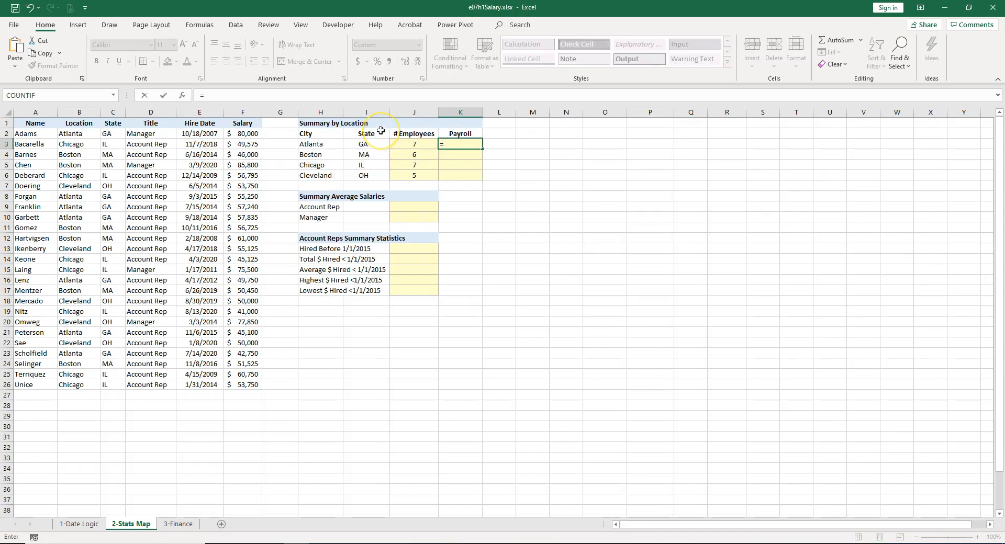
type("su")
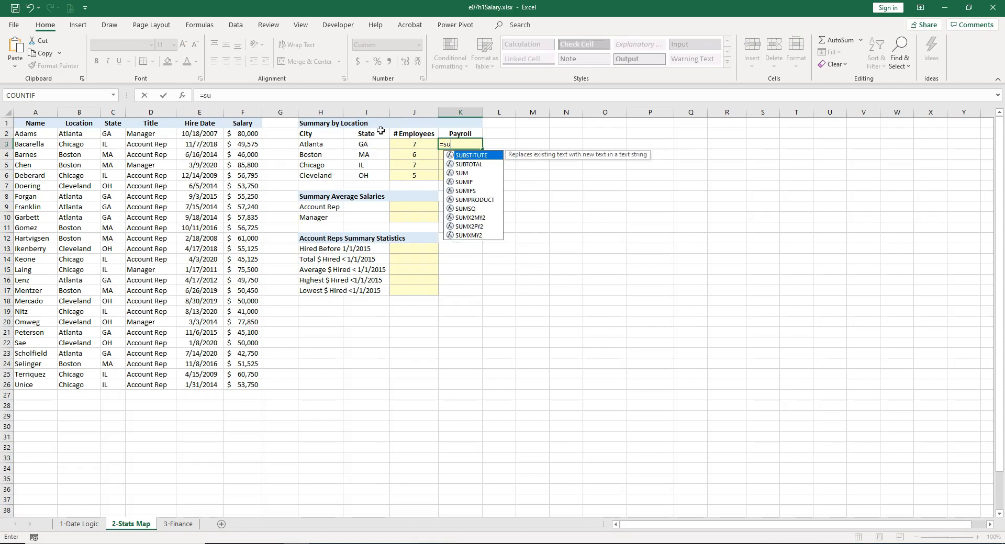
type("mif")
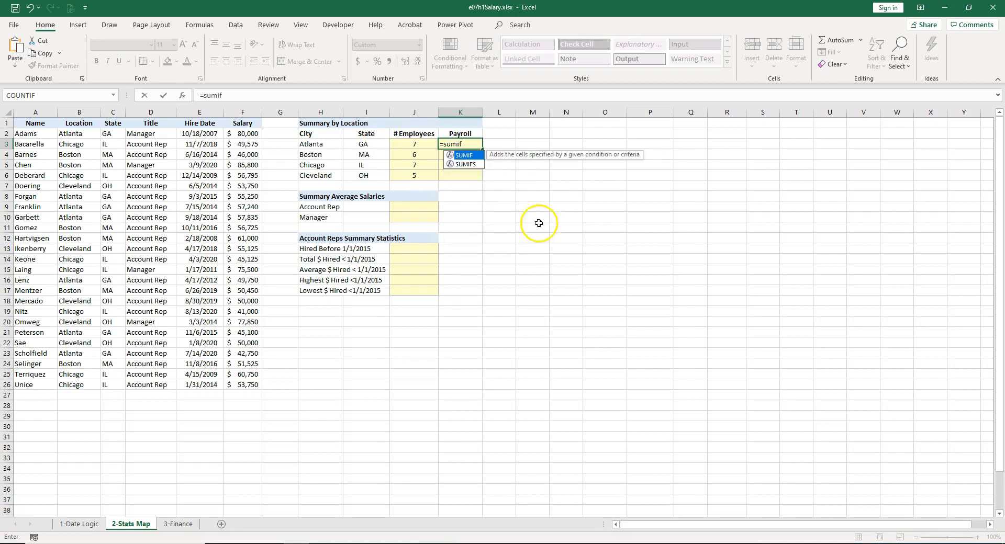
double_click(460, 156)
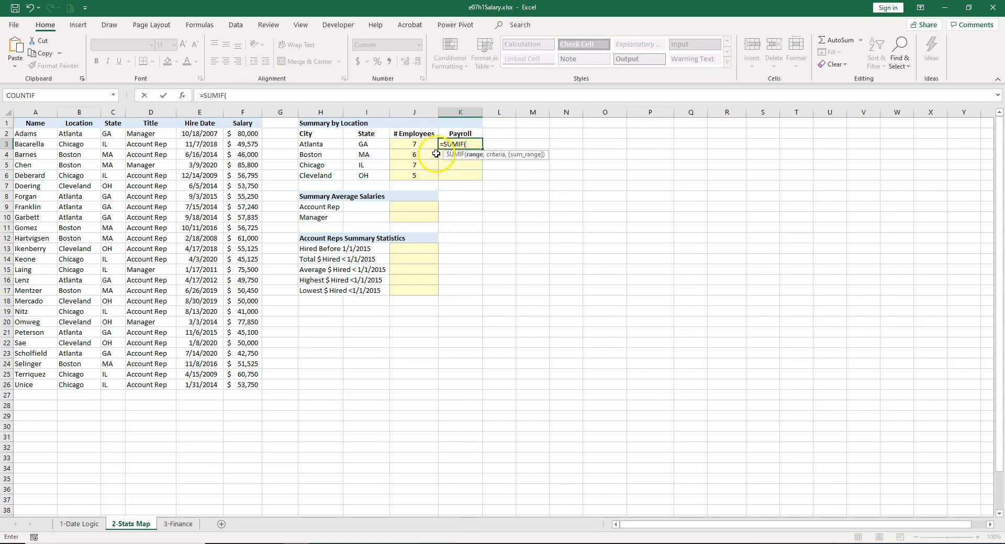
left_click(181, 95)
left_click_drag(316, 338, 599, 166)
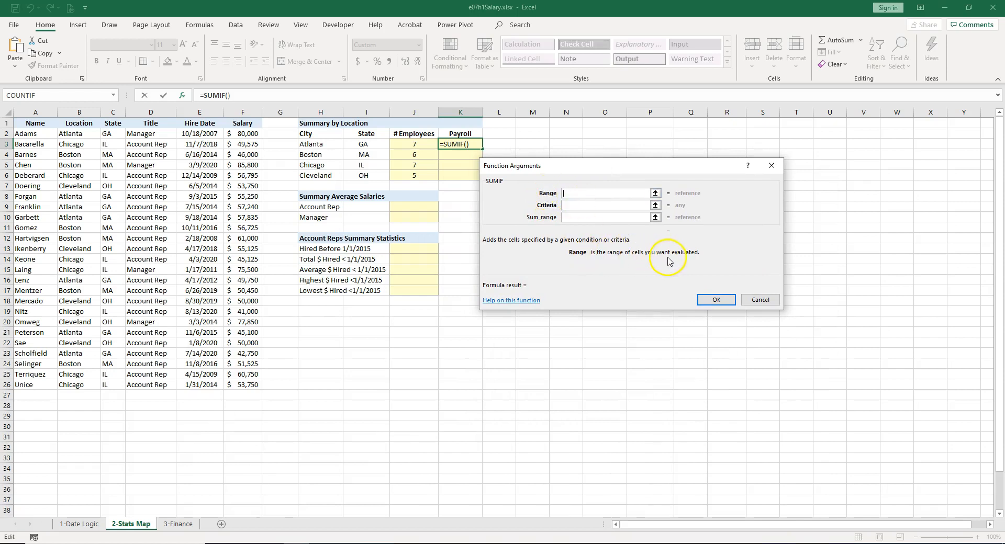
left_click(581, 205)
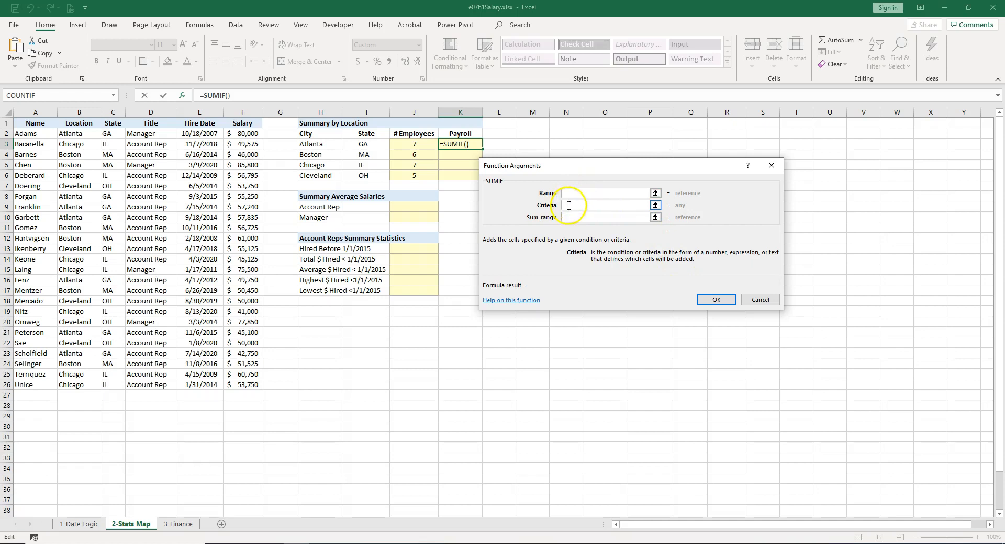
left_click(581, 217)
left_click(586, 258)
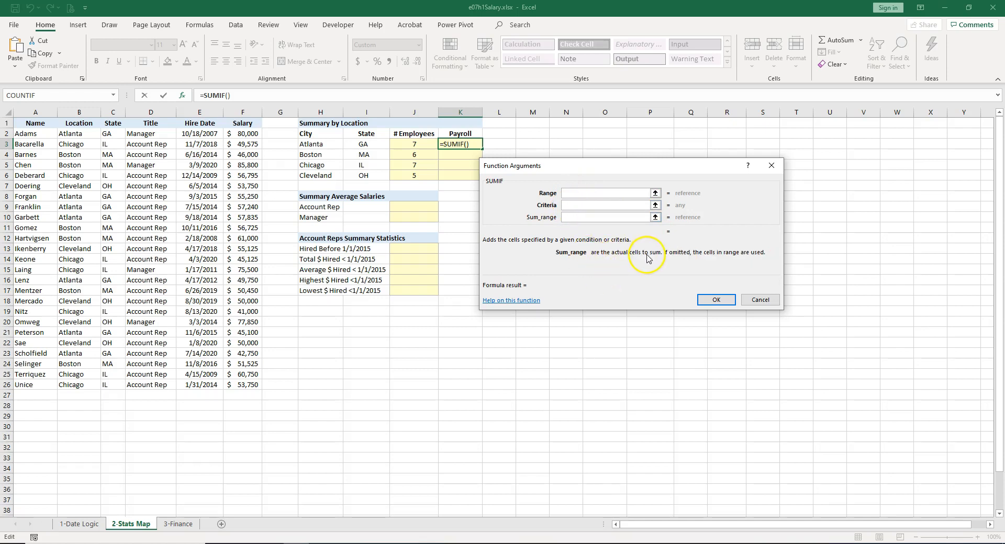
Step: Set the SUMIF range to the absolute reference $C$2:$C$26 and the criteria to I3
left_click(586, 193)
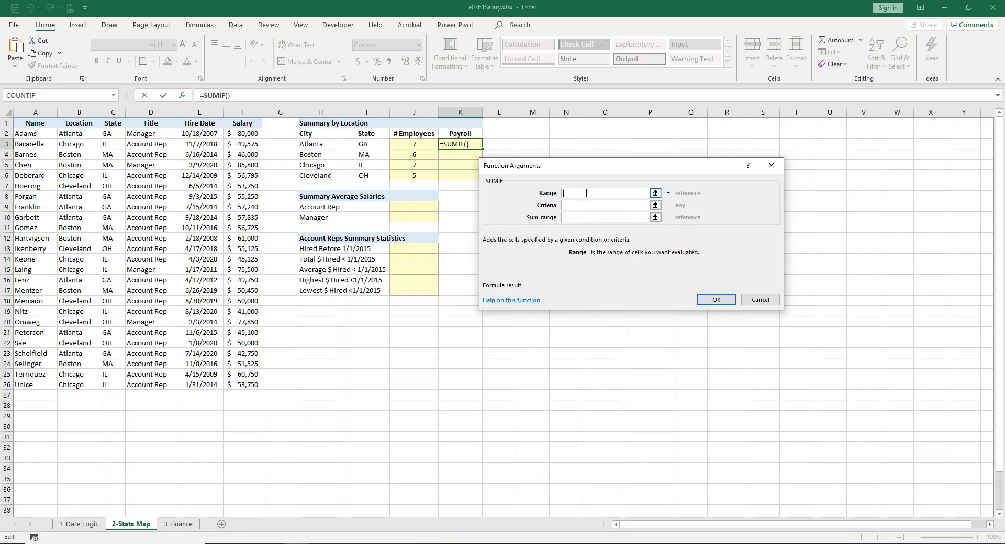
left_click(112, 132)
key("ctrl+shift+Down")
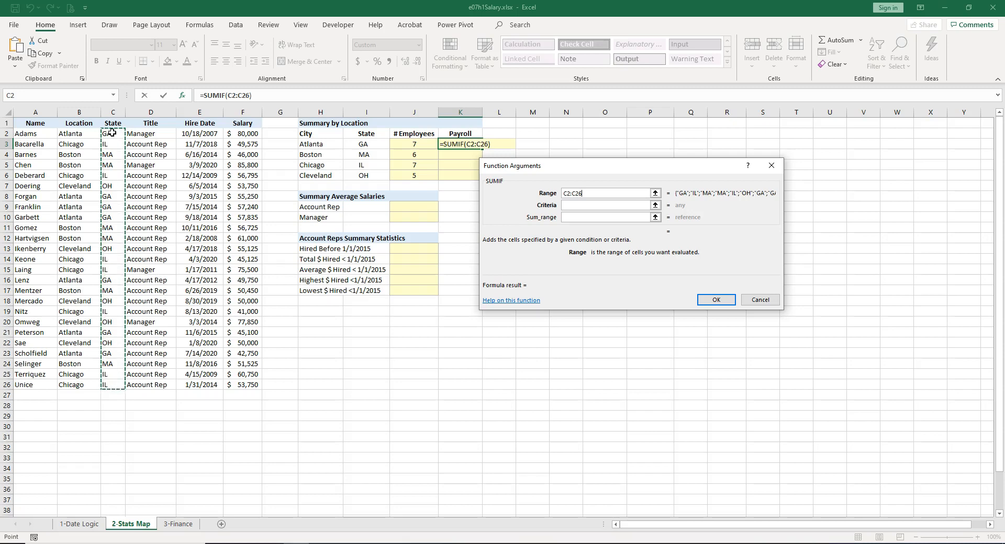
key("F4")
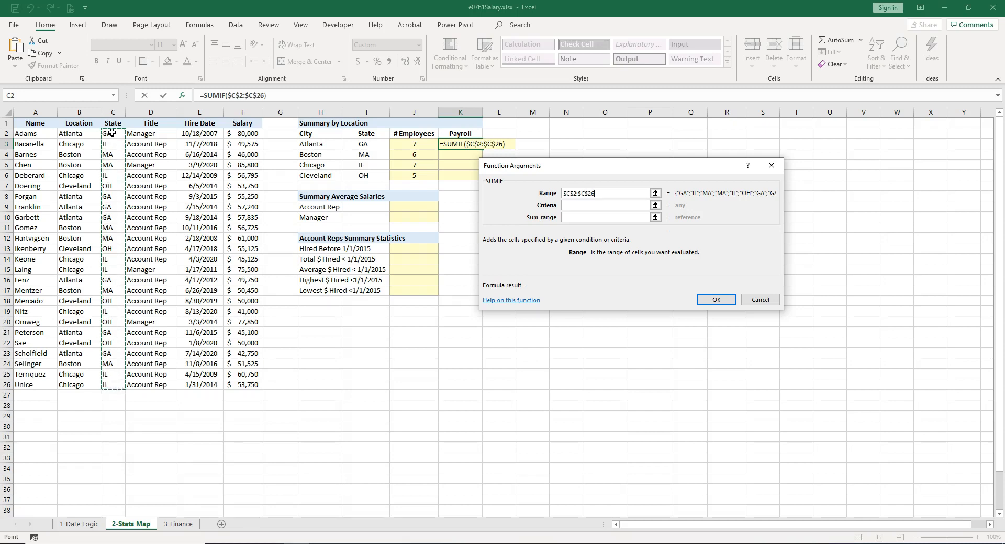
left_click(592, 206)
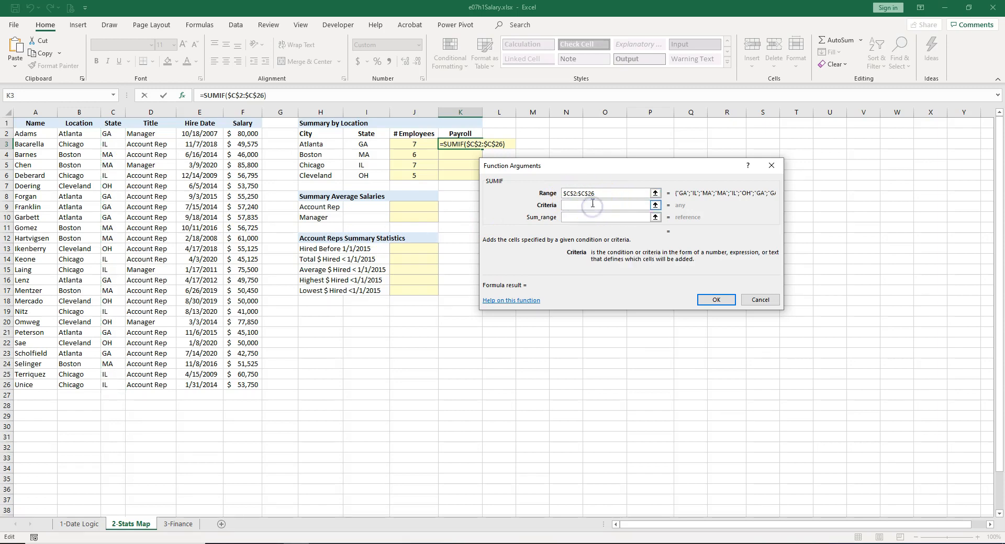
left_click(370, 143)
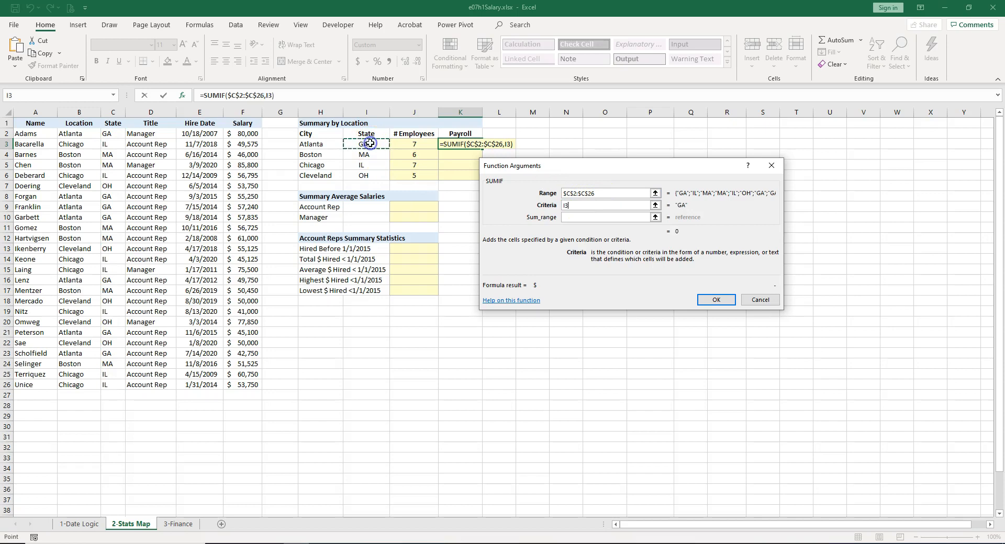
Step: Set the SUMIF sum range to $F$2:$F$26, accept the formula and copy it down the Payroll column through K6
left_click(574, 220)
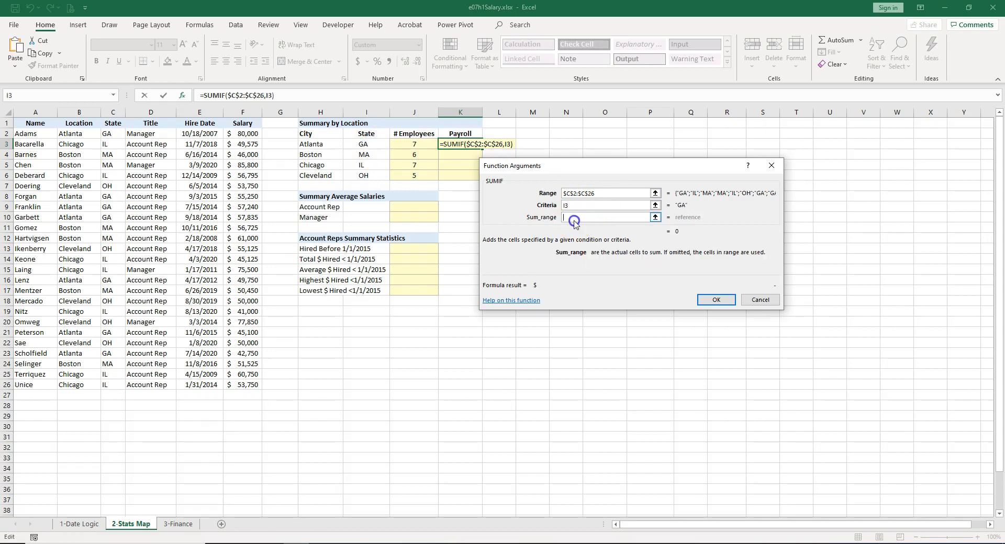
left_click(240, 133)
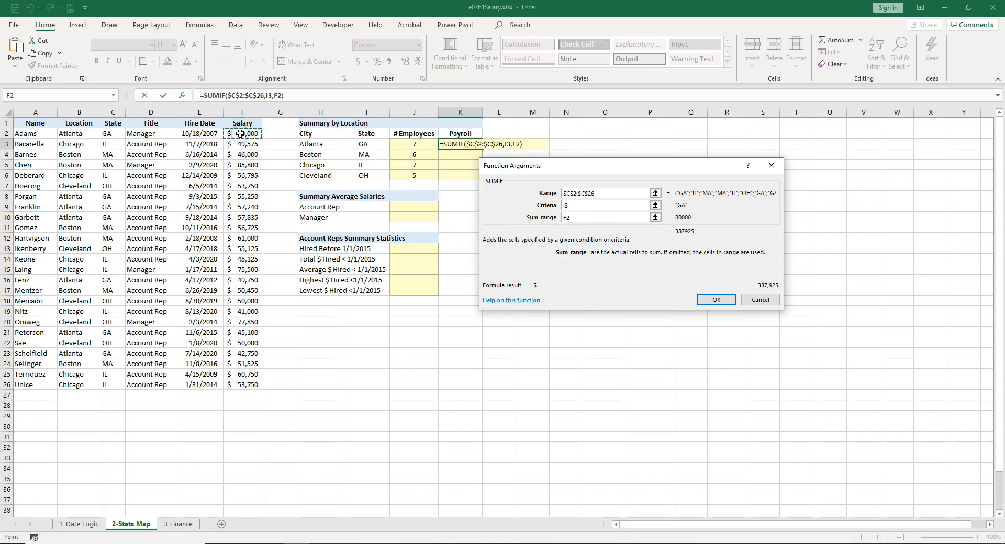
left_click_drag(240, 133, 243, 385)
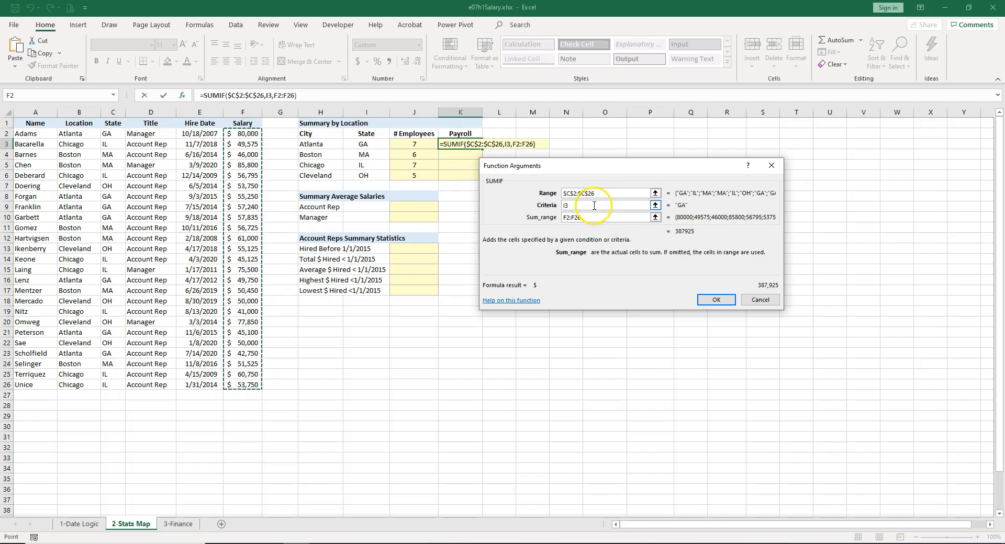
key("F4")
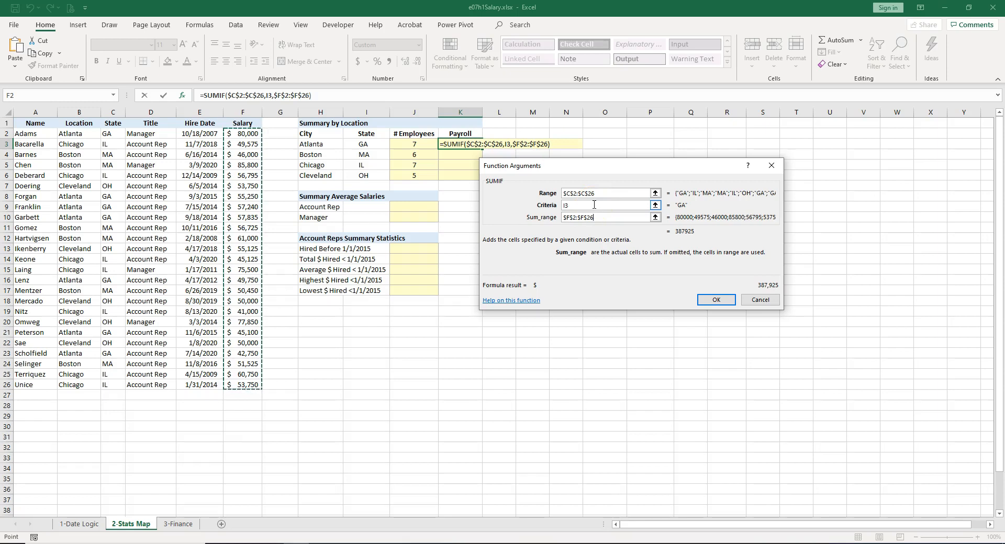
left_click(717, 301)
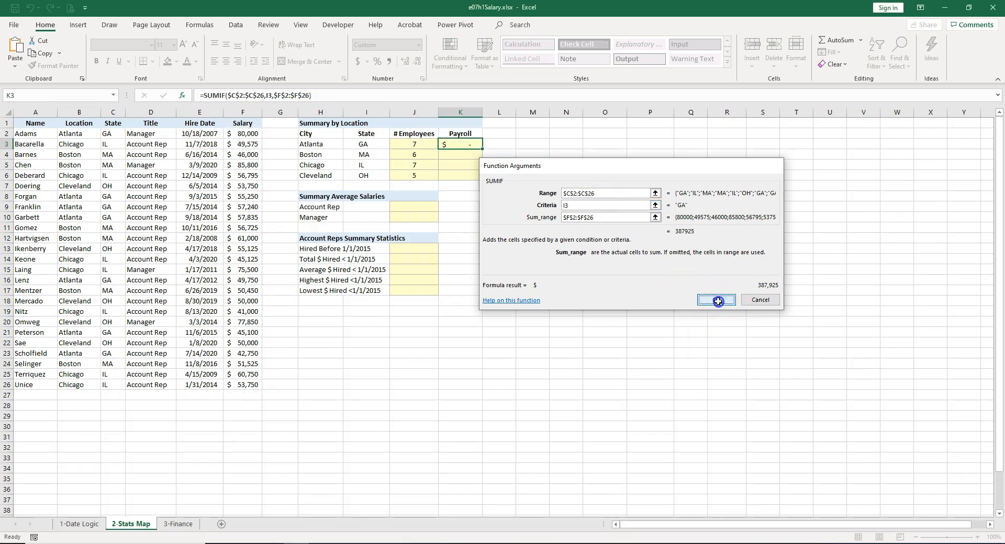
double_click(482, 149)
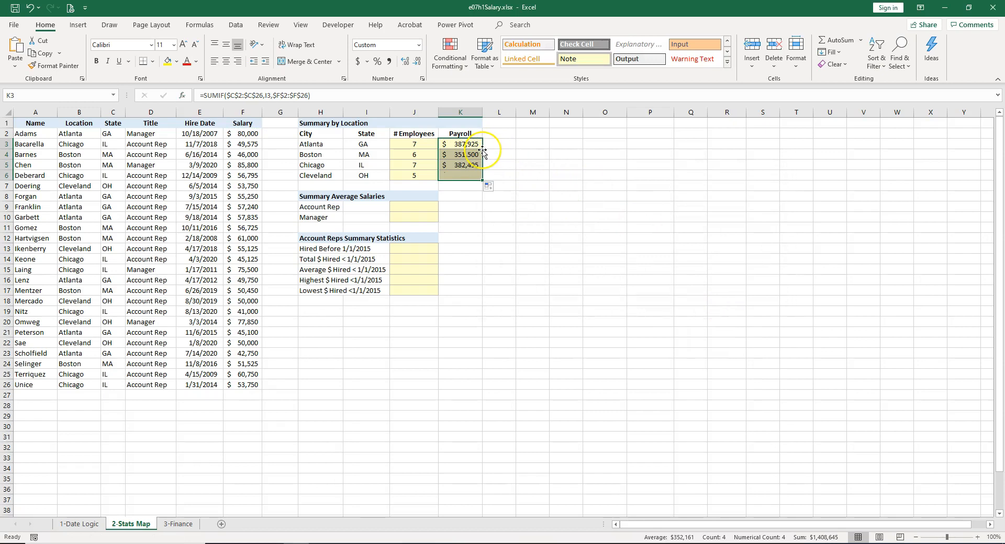
left_click(477, 147)
Step: Start an AVERAGEIF formula in J9 for the Account Rep average salary and move its Function Arguments dialog clear of the data
left_click(336, 192)
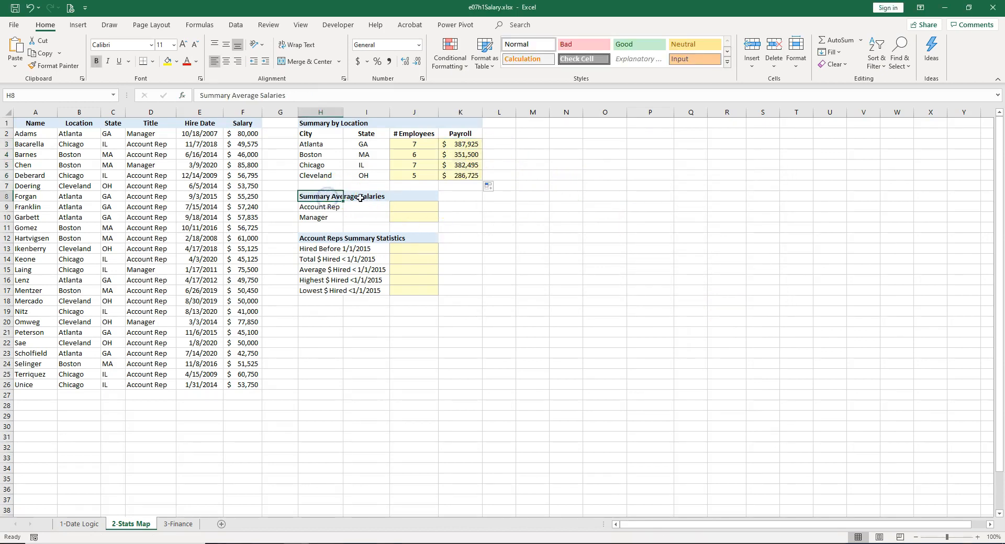
left_click(400, 204)
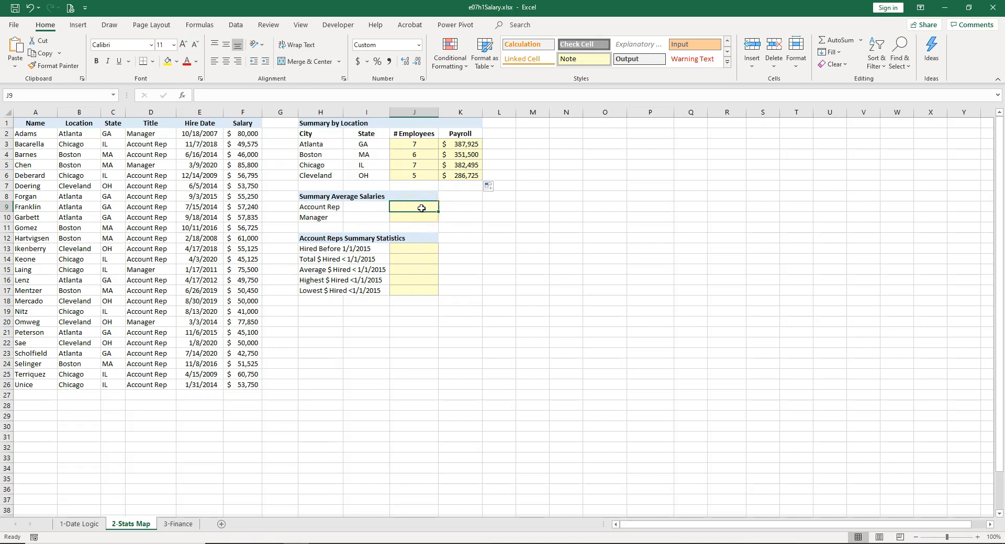
type("=")
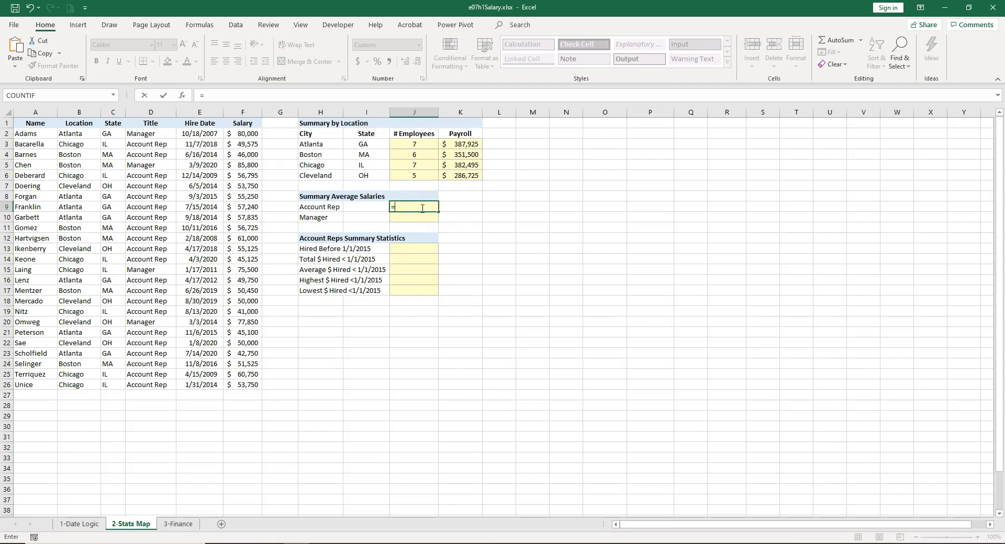
type("av")
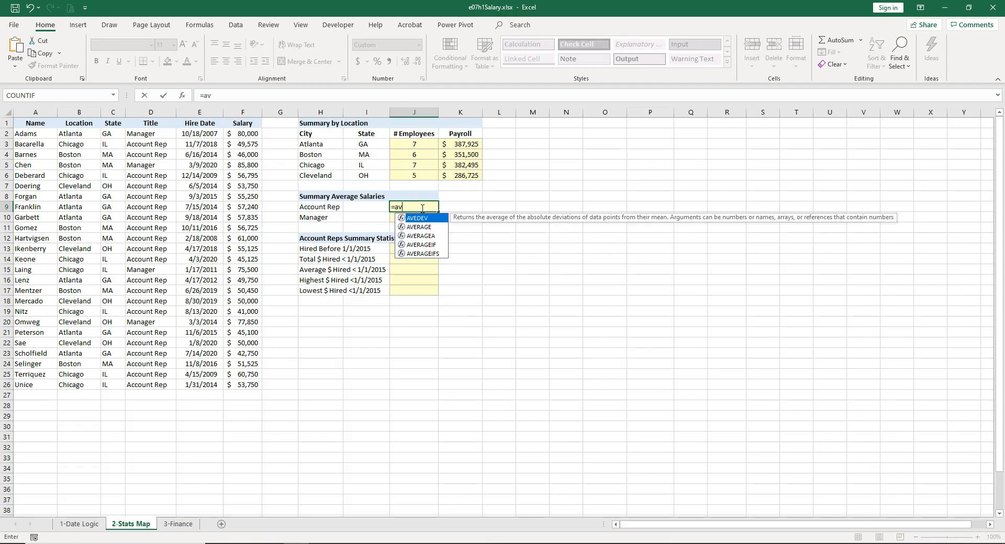
double_click(416, 244)
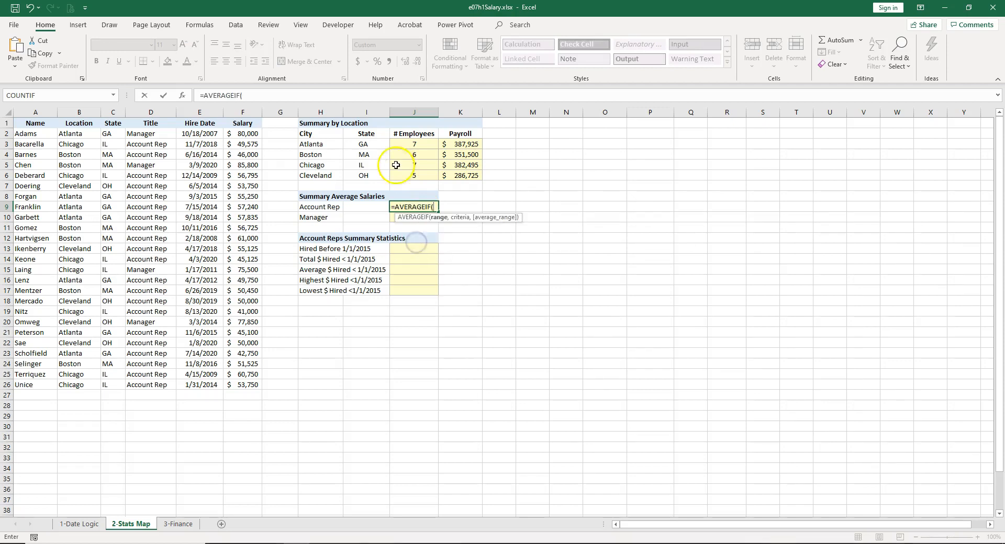
left_click(183, 95)
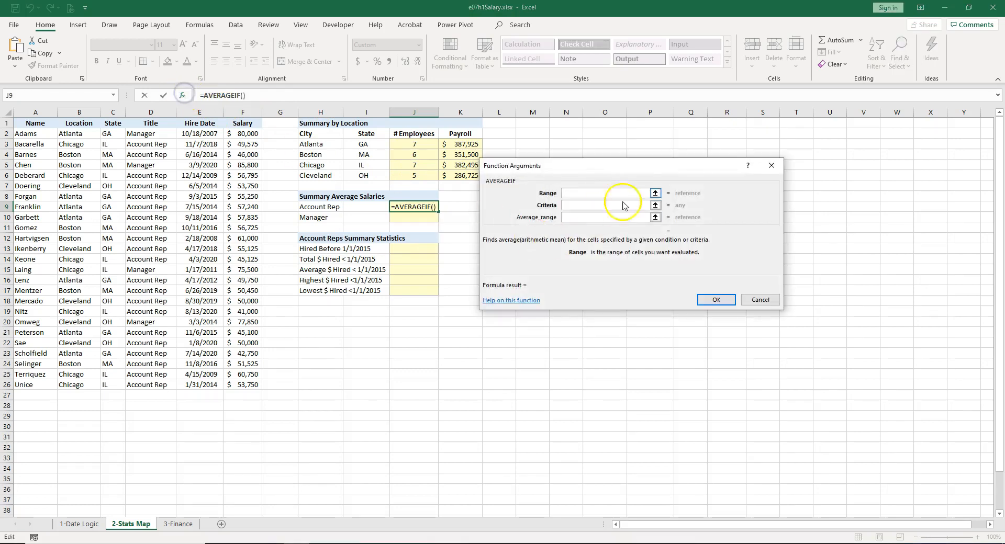
left_click_drag(610, 165, 450, 324)
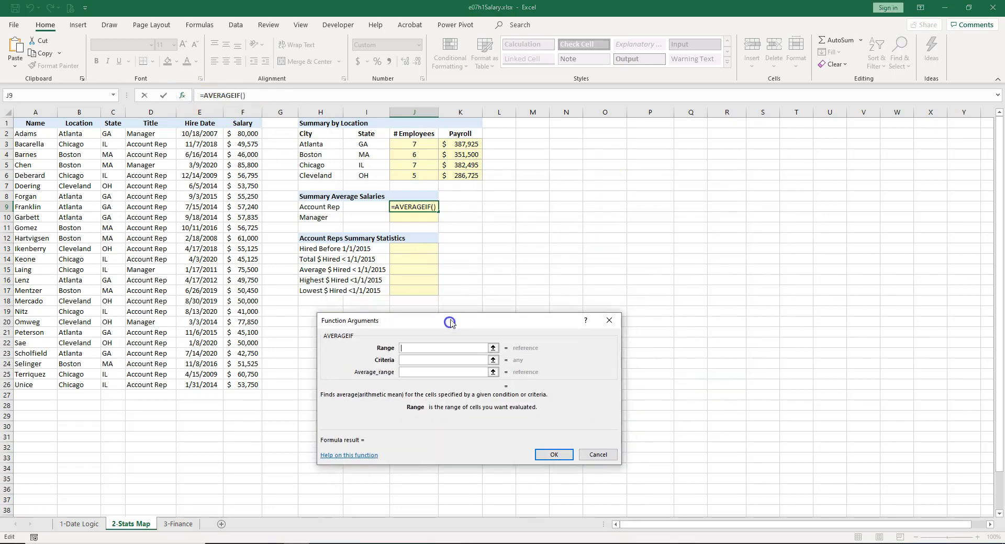
Step: Set the AVERAGEIF range to the absolute reference $D$2:$D$26 and the criteria to H9
left_click(405, 361)
left_click(151, 134)
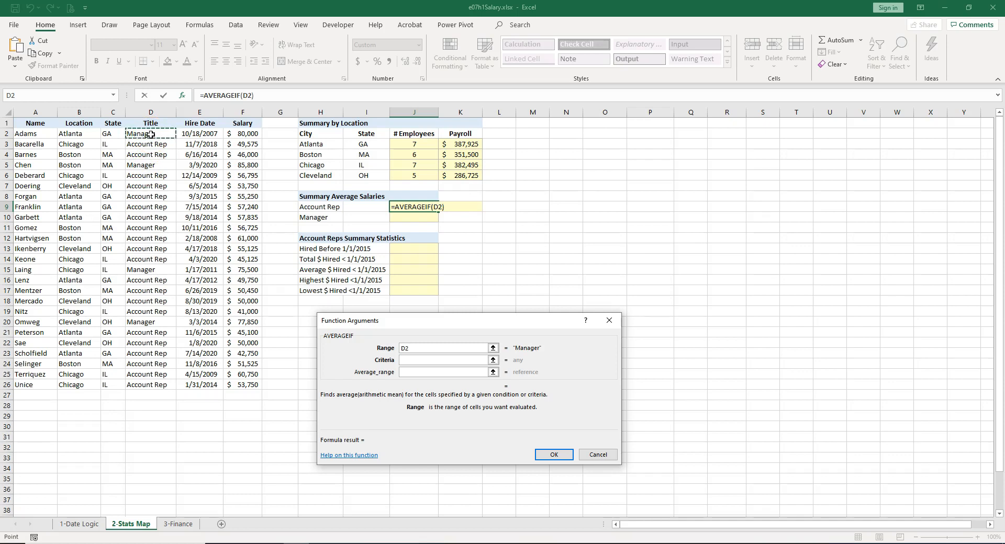
key("ctrl+shift+Down")
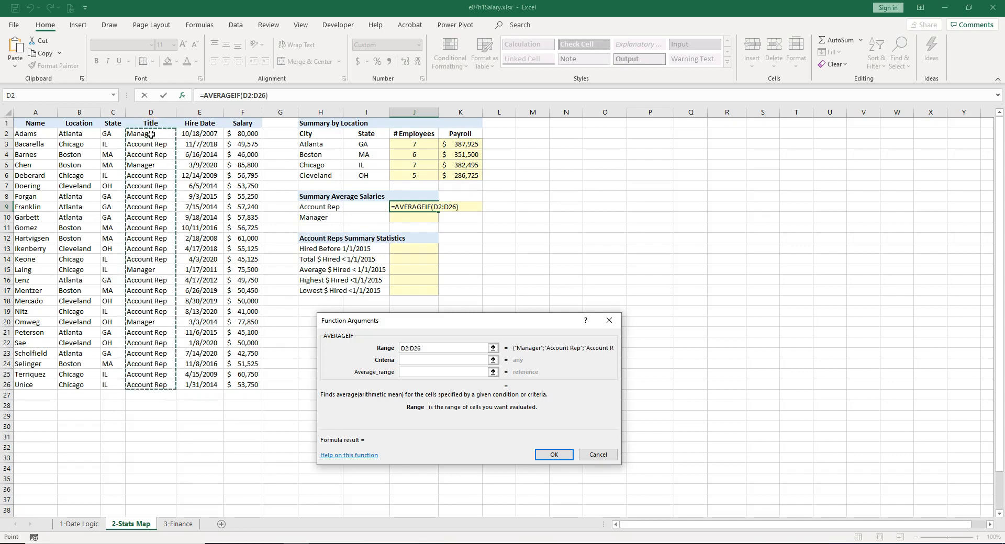
key("F4")
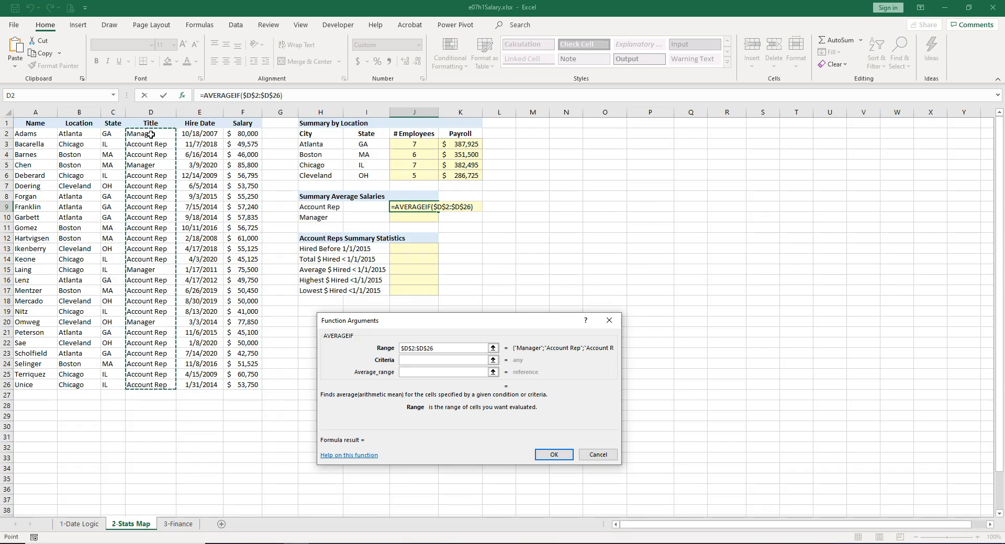
left_click(403, 361)
left_click(318, 207)
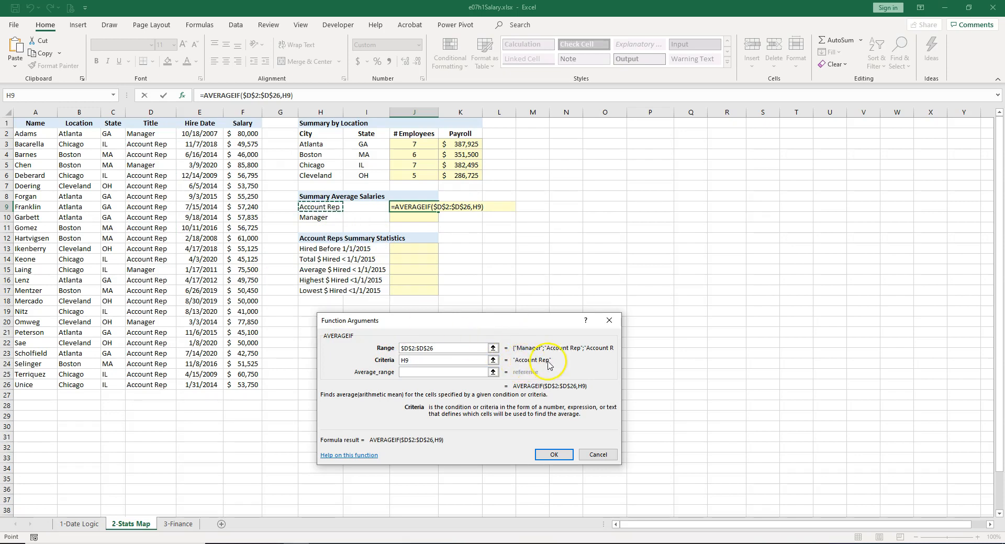
Step: Set the AVERAGEIF average range to the absolute reference $F$2:$F$26 and accept the formula
left_click(411, 371)
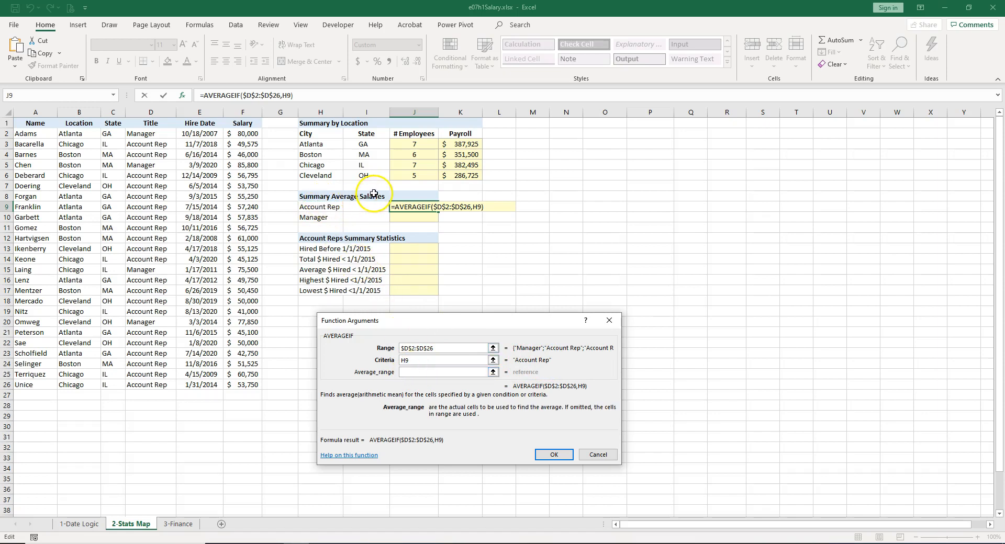
left_click(243, 133)
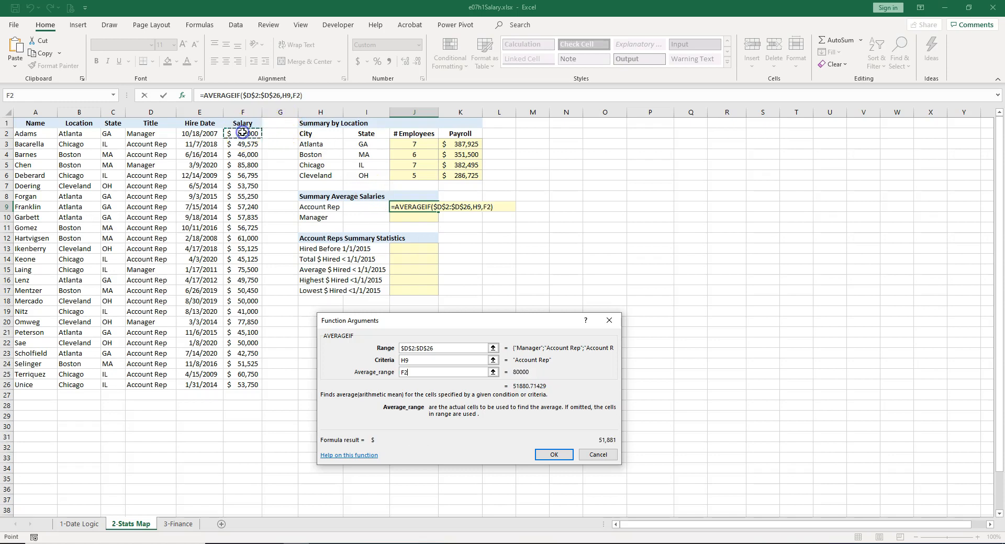
key("ctrl+shift+Down")
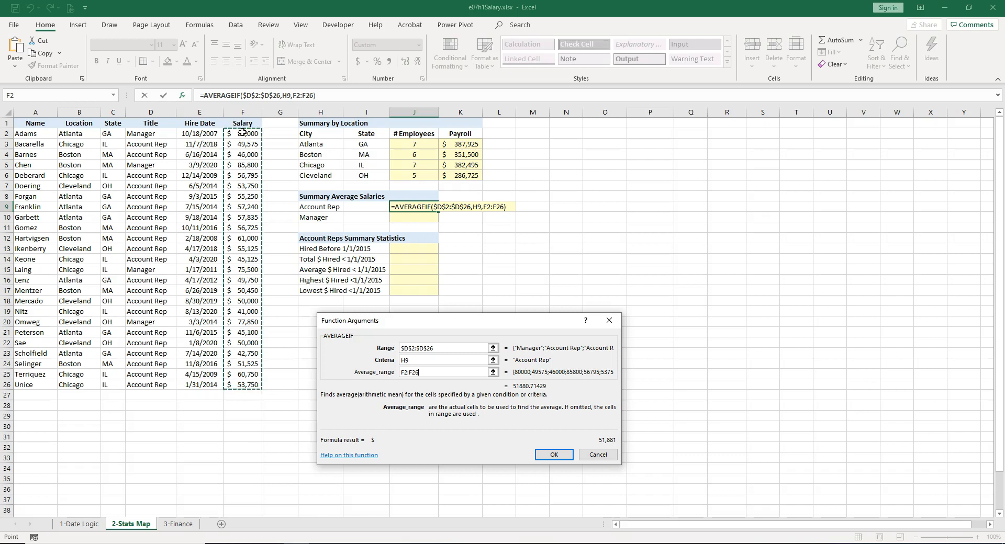
key("F4")
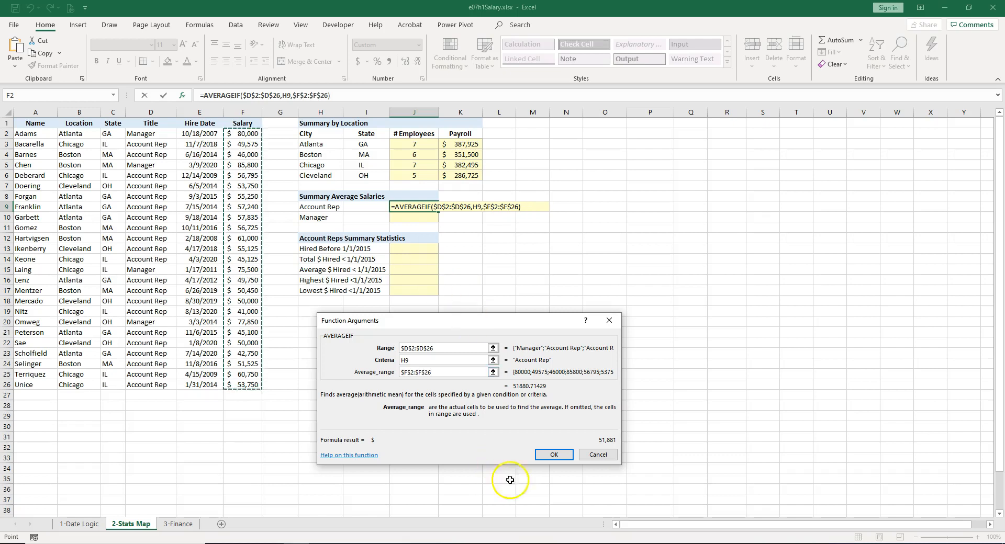
left_click(553, 454)
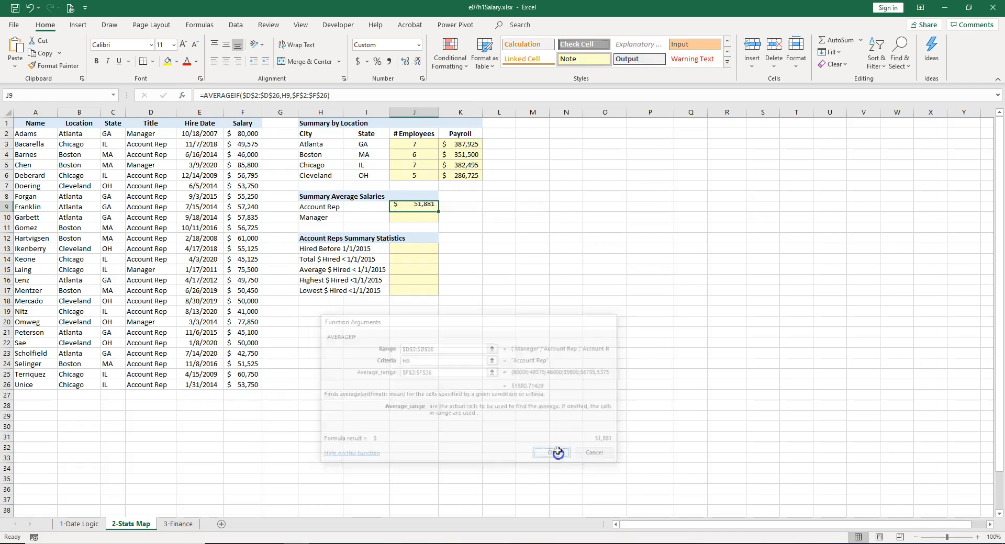
Step: Copy the average salary formula from J9 down to J10 and check the copied formula's references
left_click_drag(438, 213, 438, 223)
double_click(430, 217)
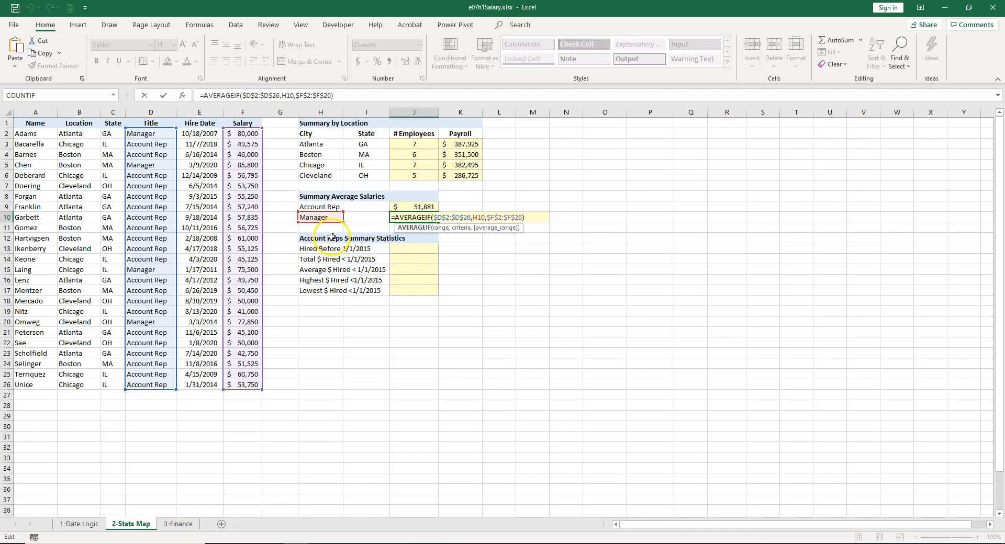
key("Escape")
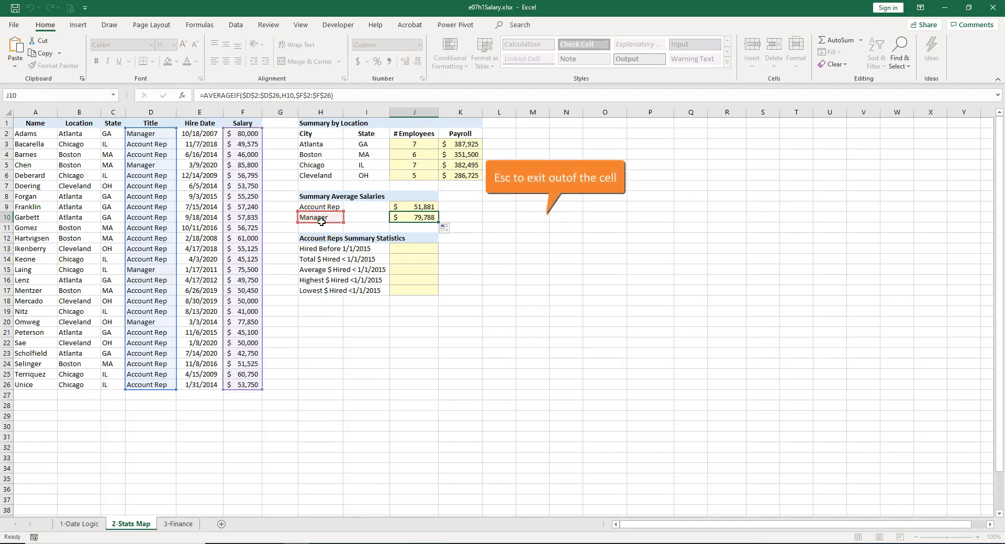
Step: Start a COUNTIFS formula in J13 for account reps hired before 1/1/2015, with its Function Arguments dialog placed beside the summary tables
left_click(423, 248)
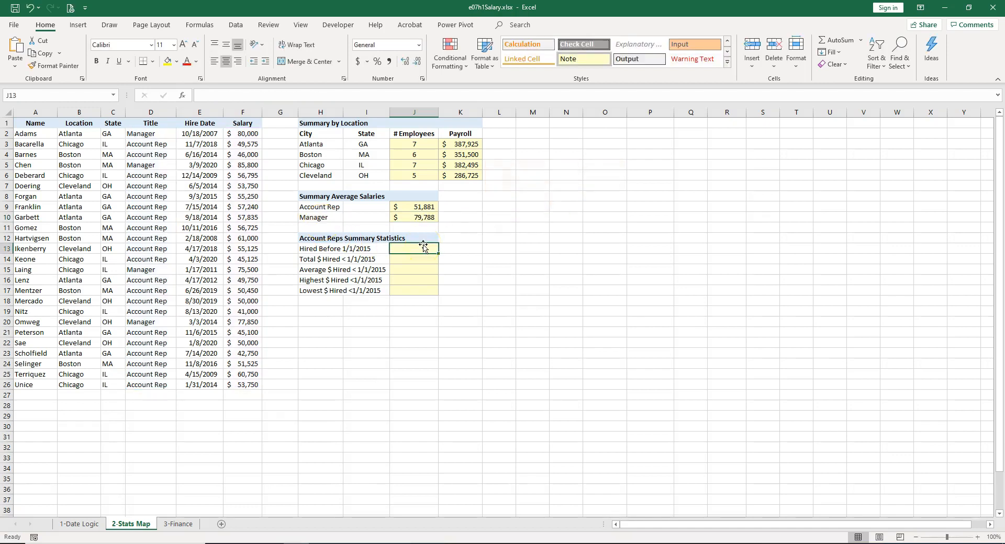
left_click(333, 238)
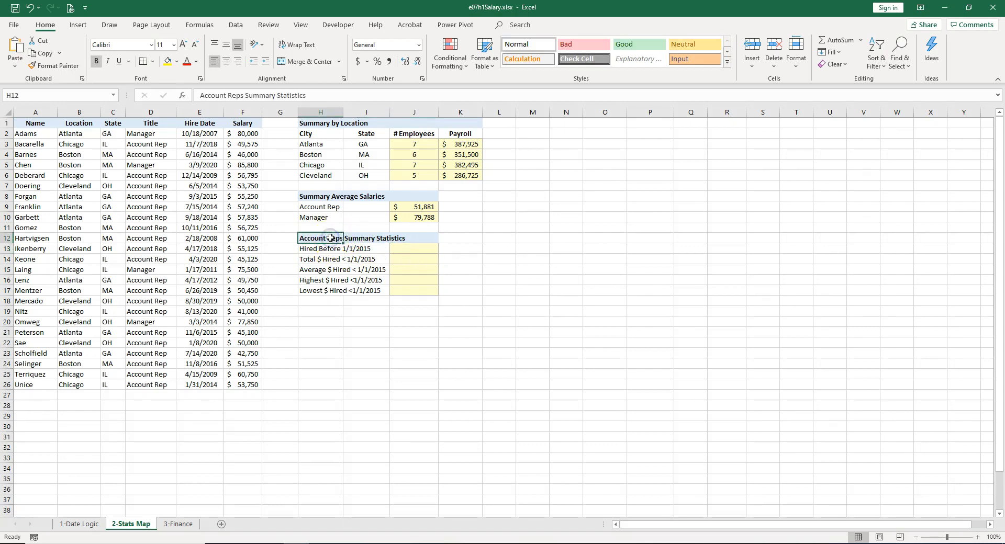
left_click(426, 246)
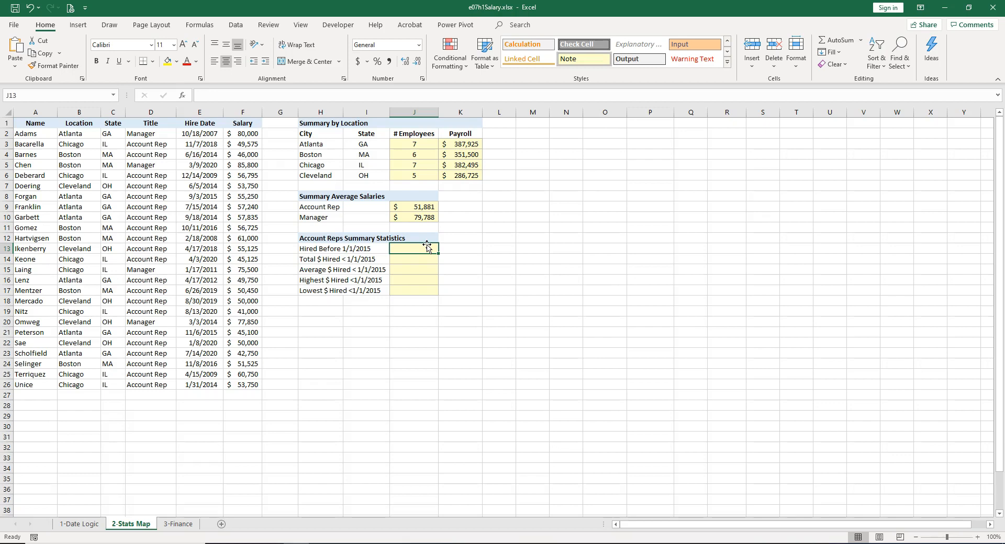
type("=")
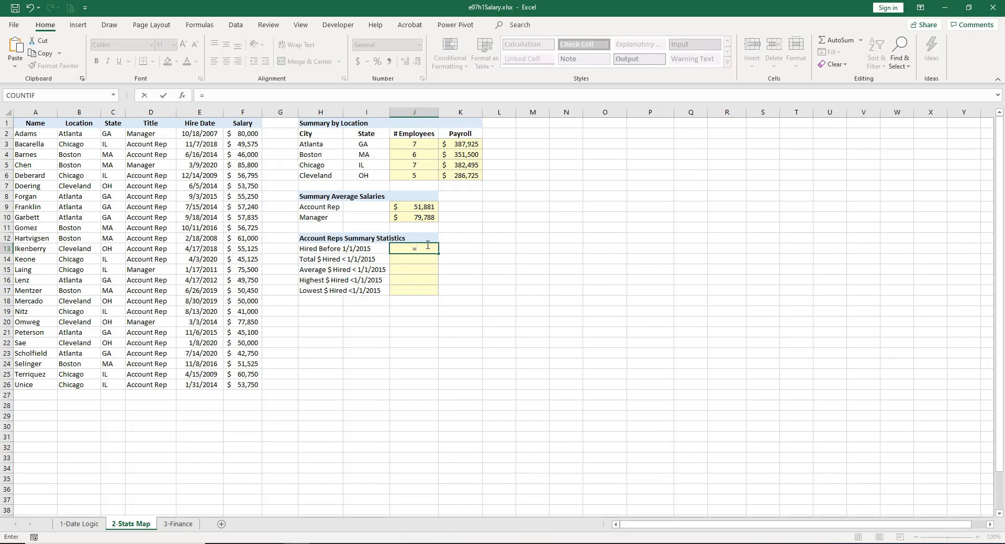
type("cou")
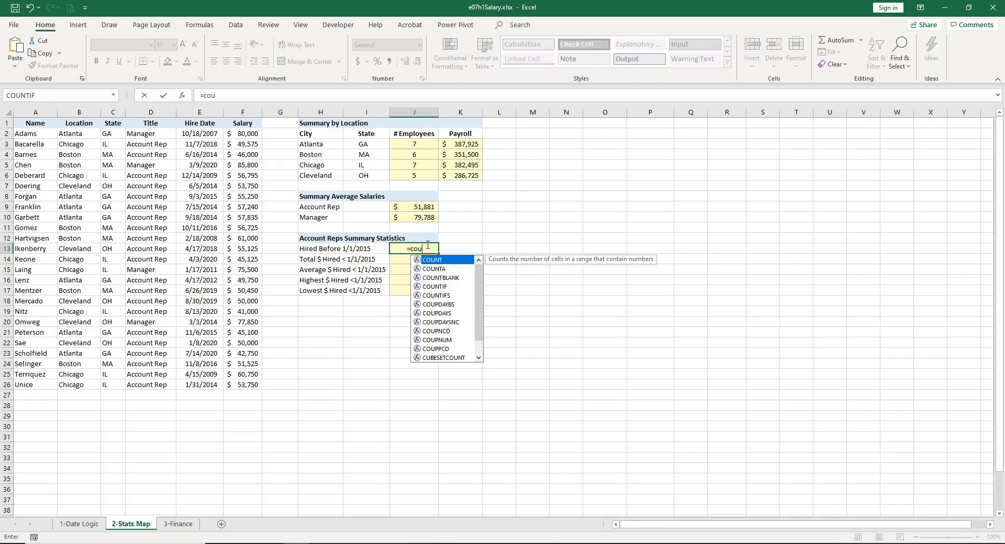
left_click(438, 286)
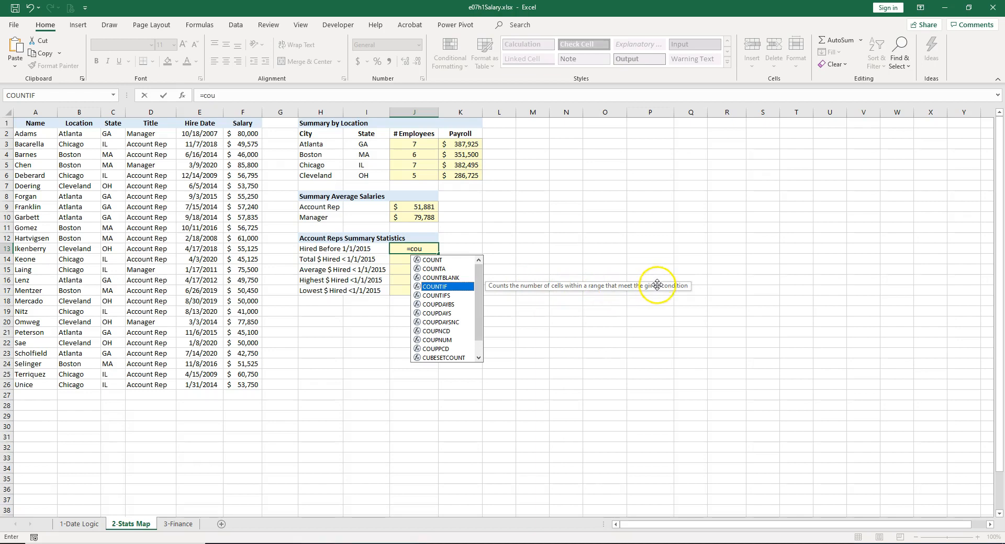
left_click(440, 295)
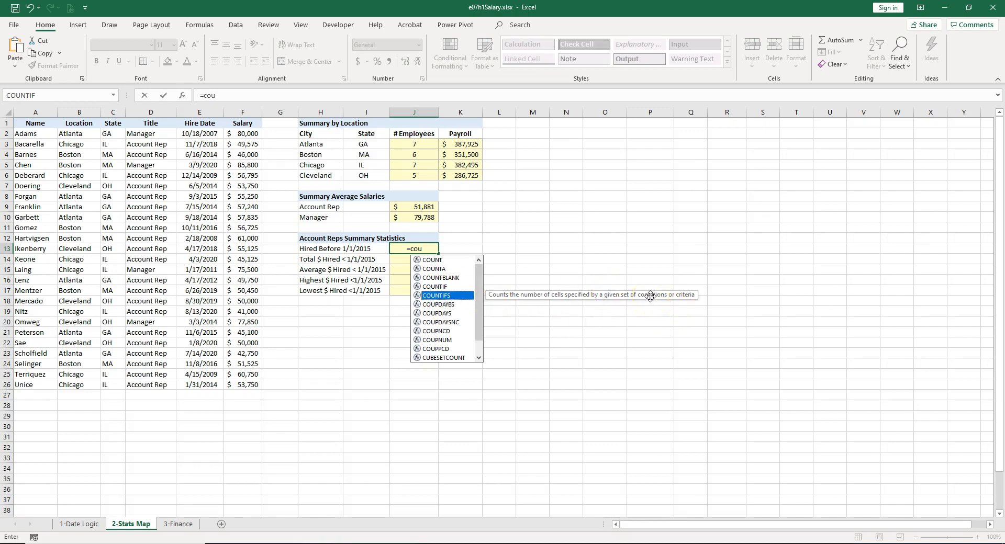
double_click(435, 295)
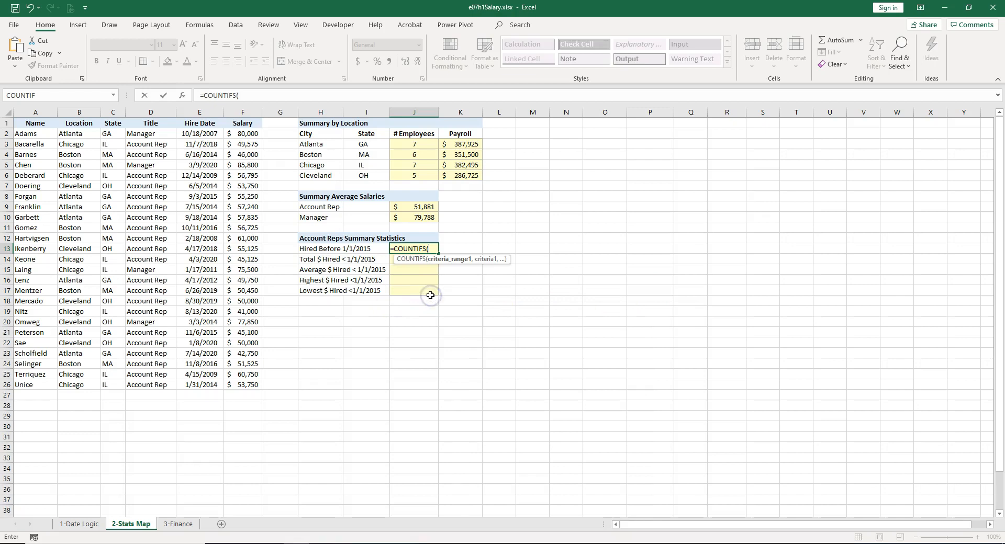
left_click(182, 98)
left_click_drag(476, 305, 694, 188)
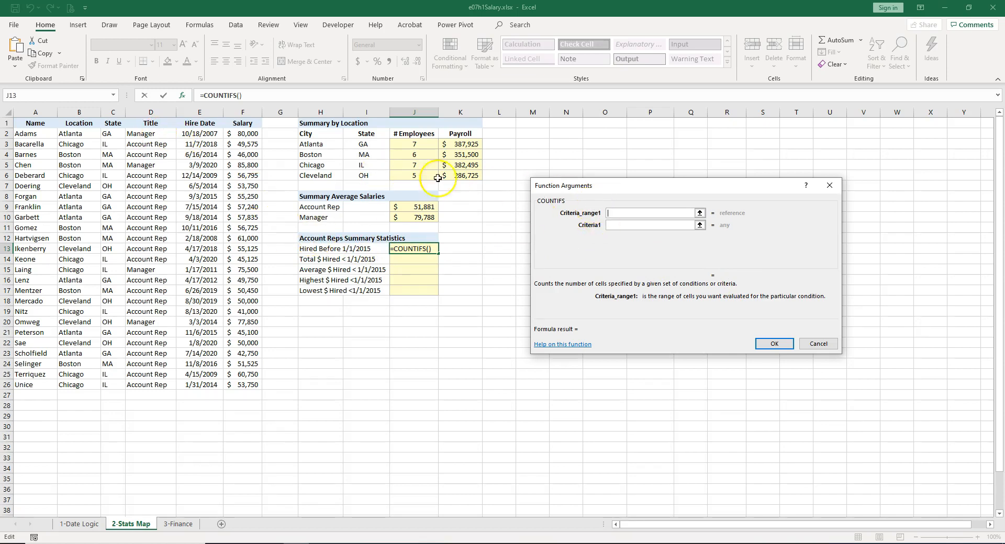
Step: Set the first COUNTIFS criteria range to the absolute reference $D$2:$D$26 and its criteria to "Account rep"
left_click(154, 133)
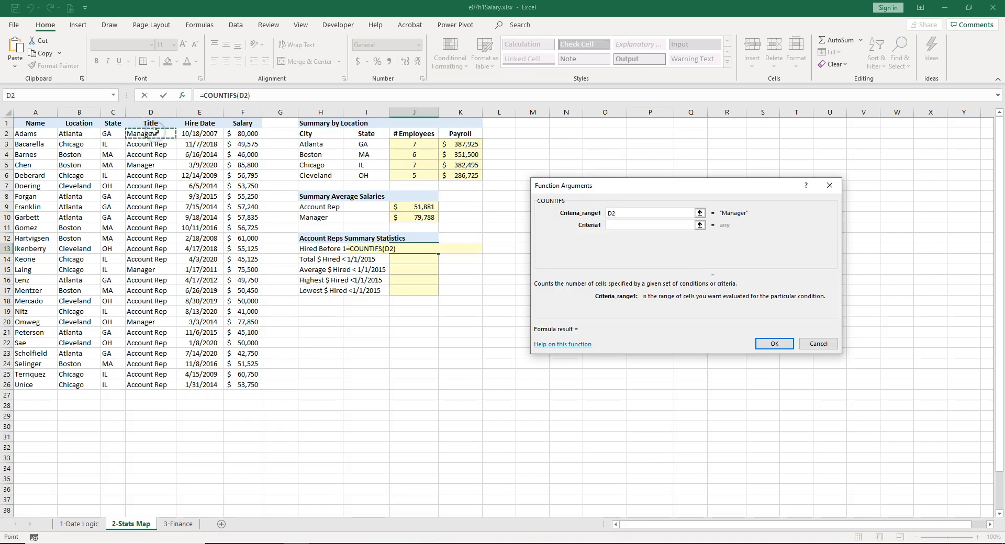
key("ctrl+shift+Down")
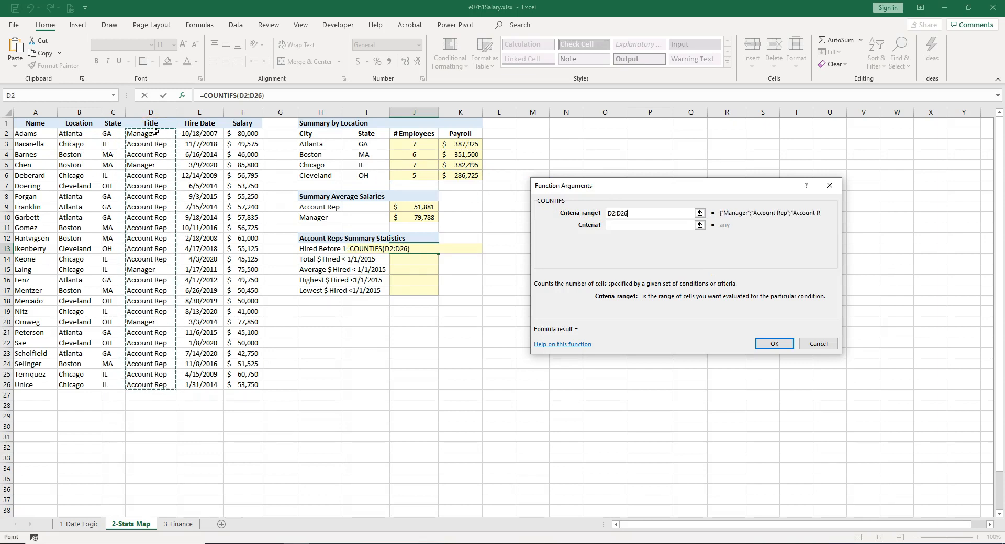
key("F4")
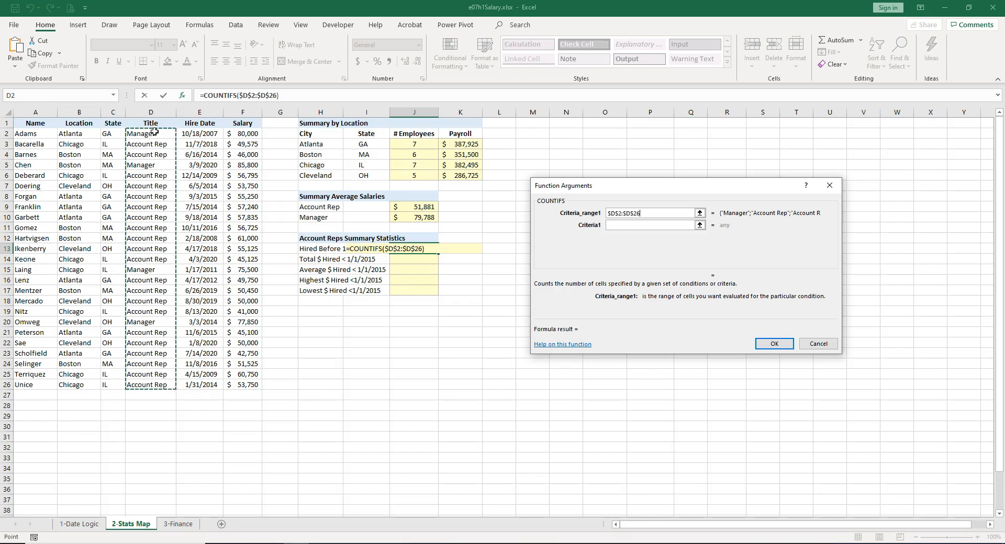
left_click(631, 225)
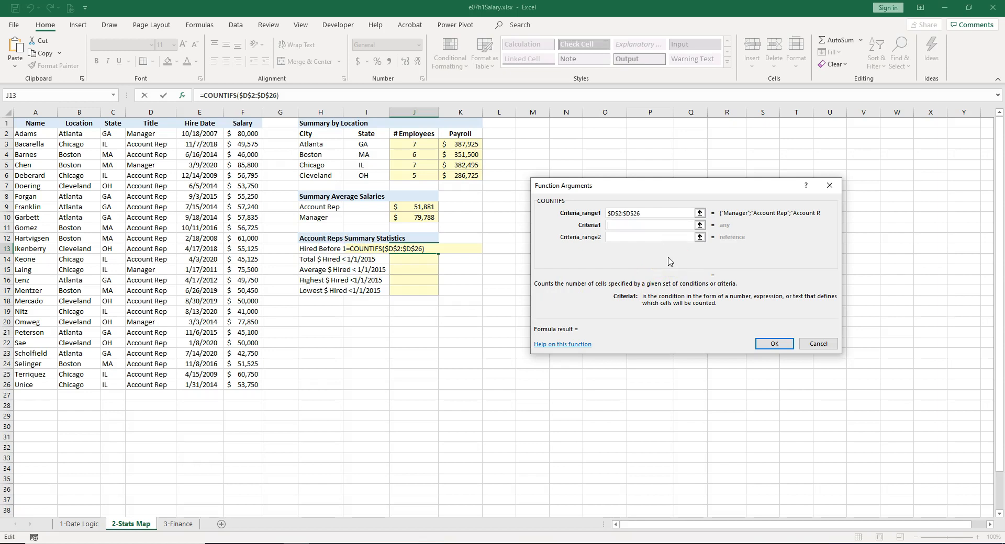
type("ccount rep")
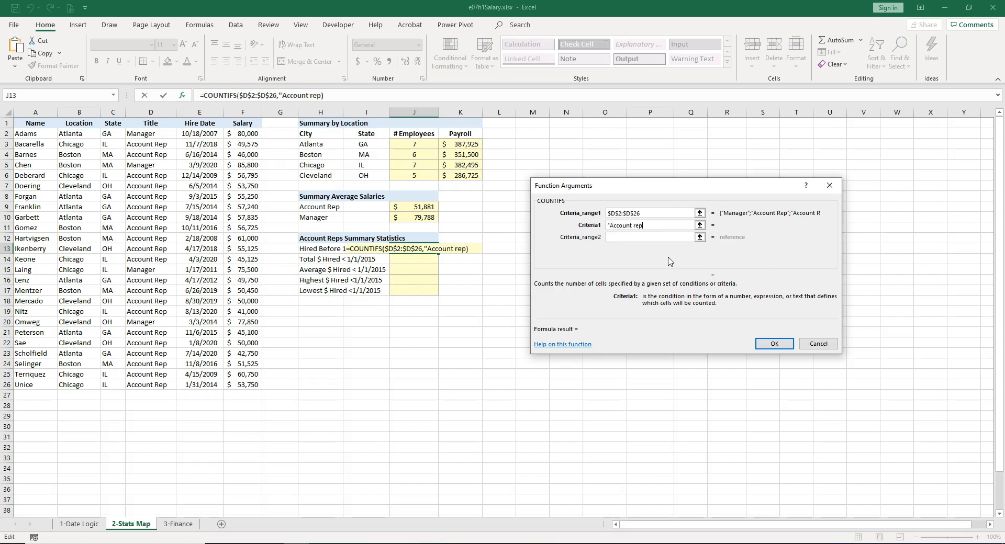
type("\"")
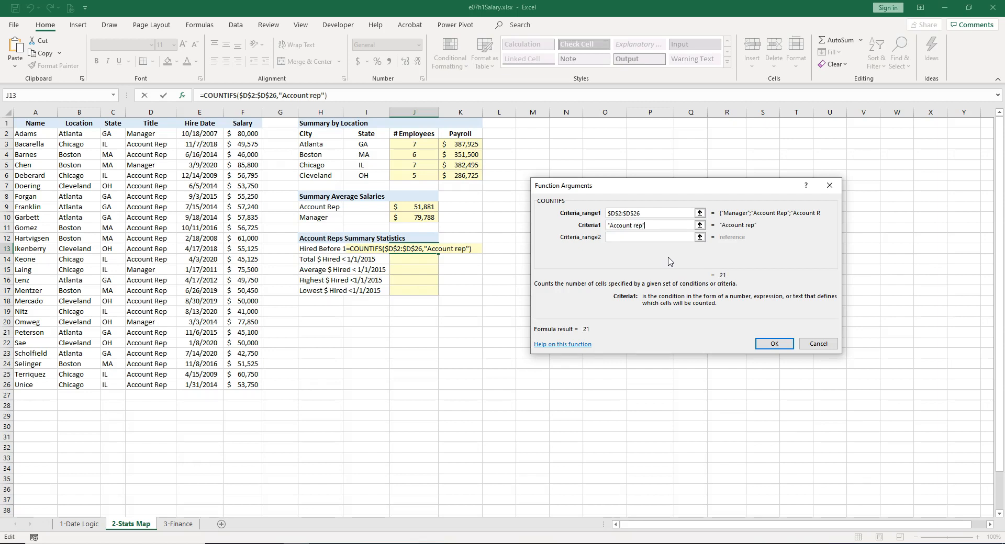
Step: Set the second COUNTIFS criteria range to the absolute reference $E$2:$E$26 with criteria "<1/1/2015" and accept the formula
left_click(625, 239)
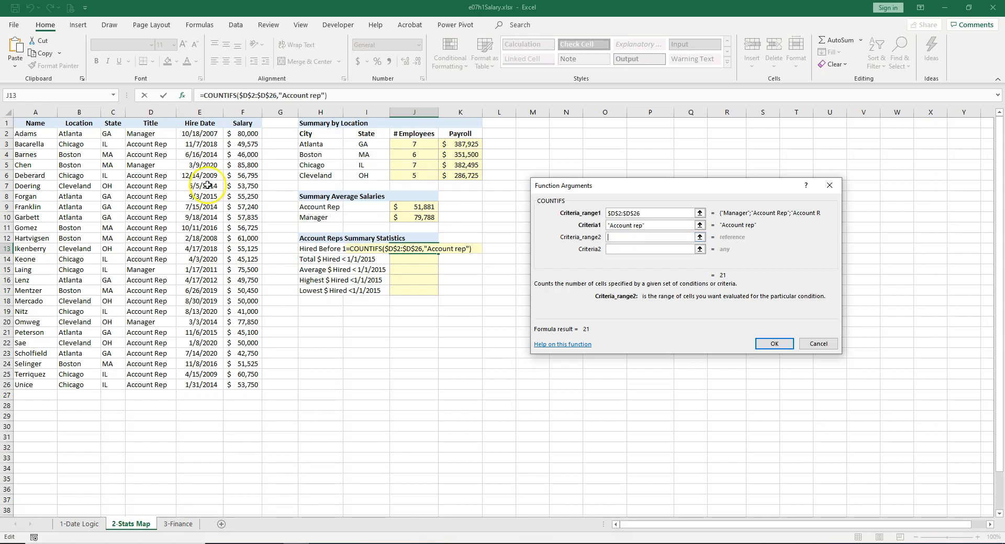
left_click(204, 137)
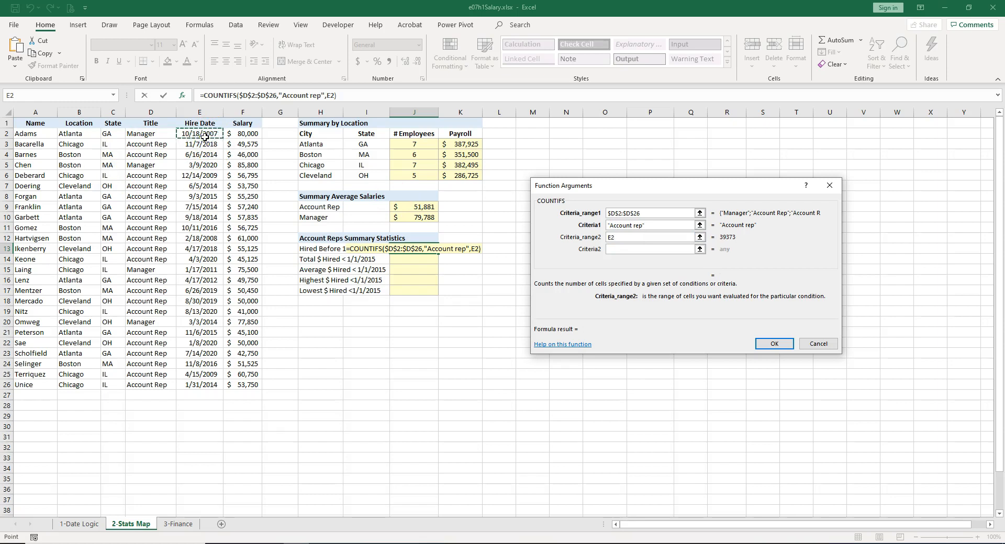
key("ctrl+shift+Down")
key("F4")
left_click(629, 250)
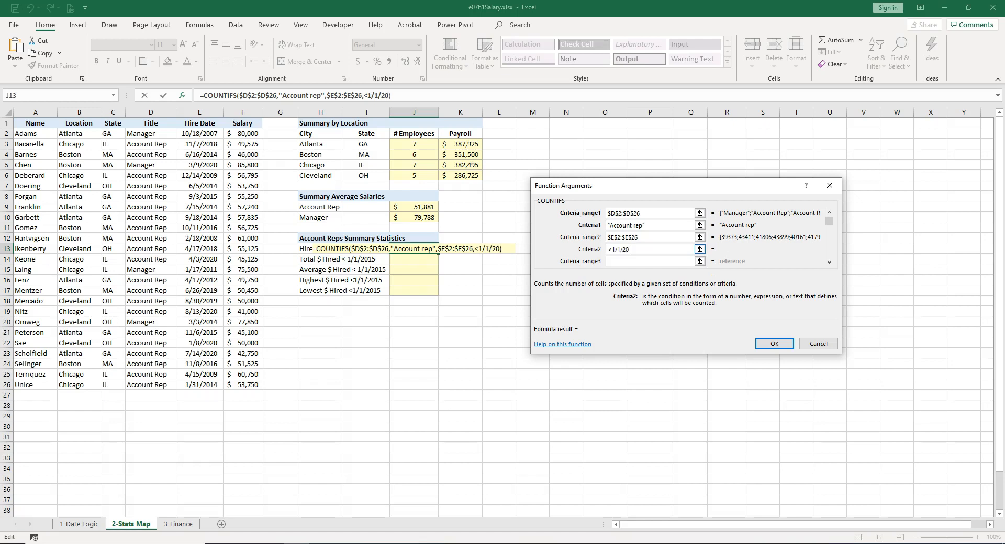
left_click(663, 260)
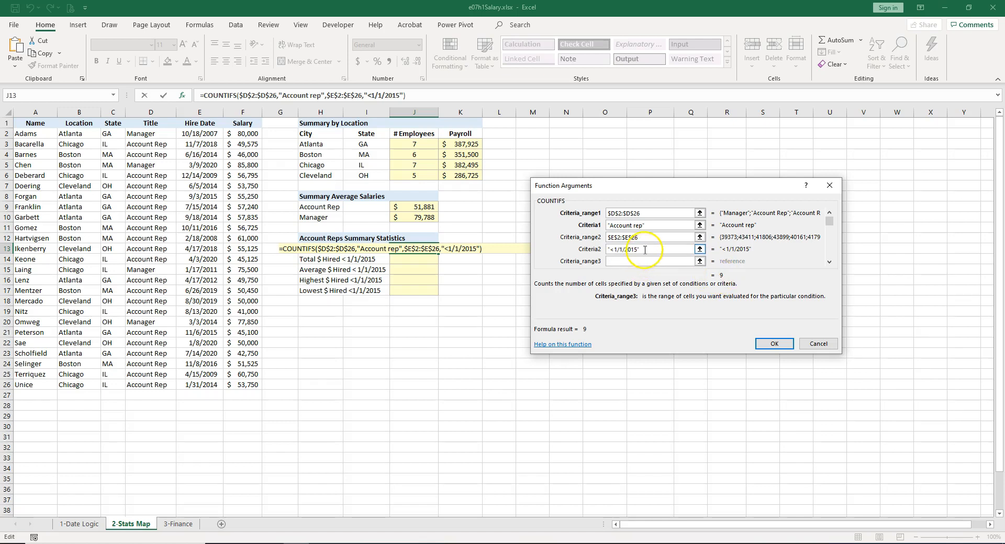
left_click(782, 344)
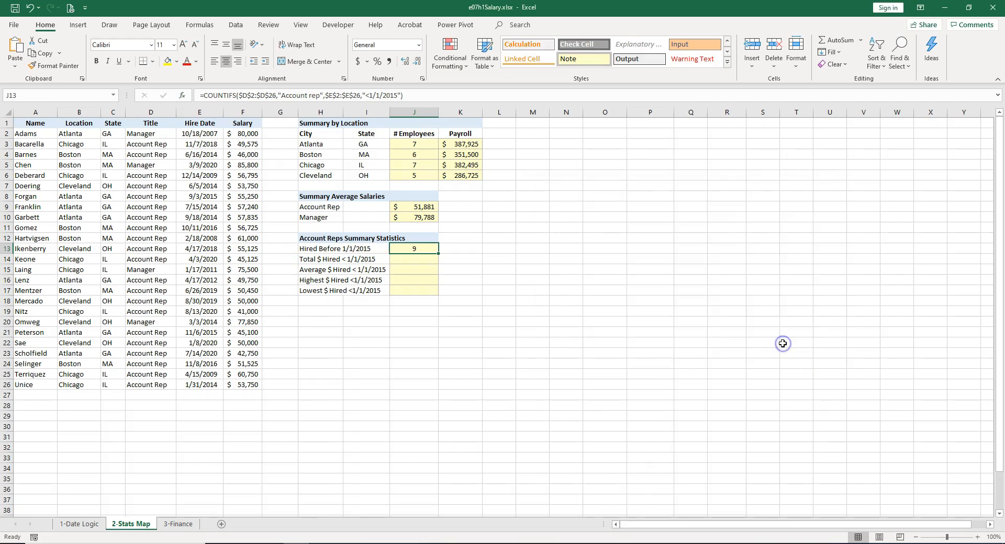
Step: Start a SUMIFS formula in J14 using its Function Arguments dialog, with the sum range set to the absolute reference $F$2:$F$26
left_click(415, 259)
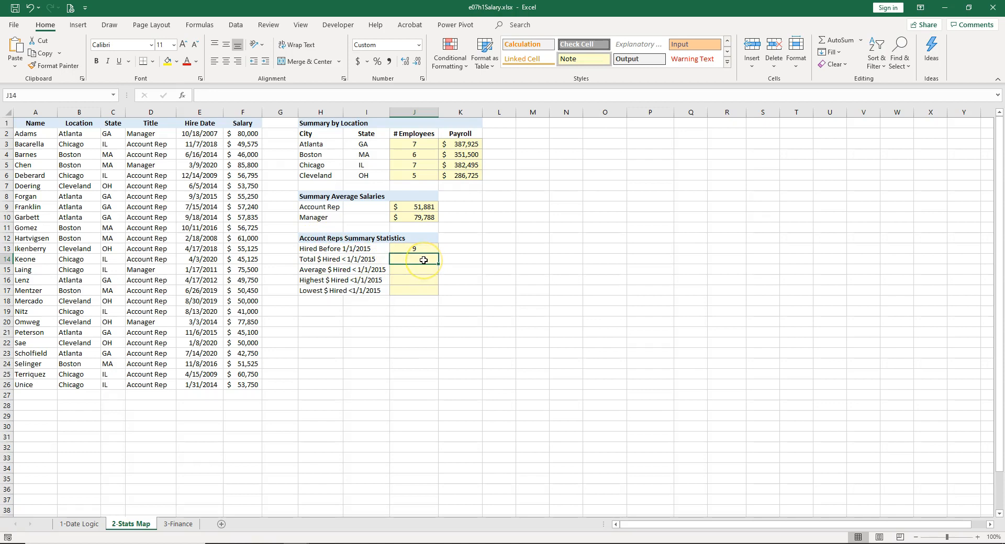
type("=")
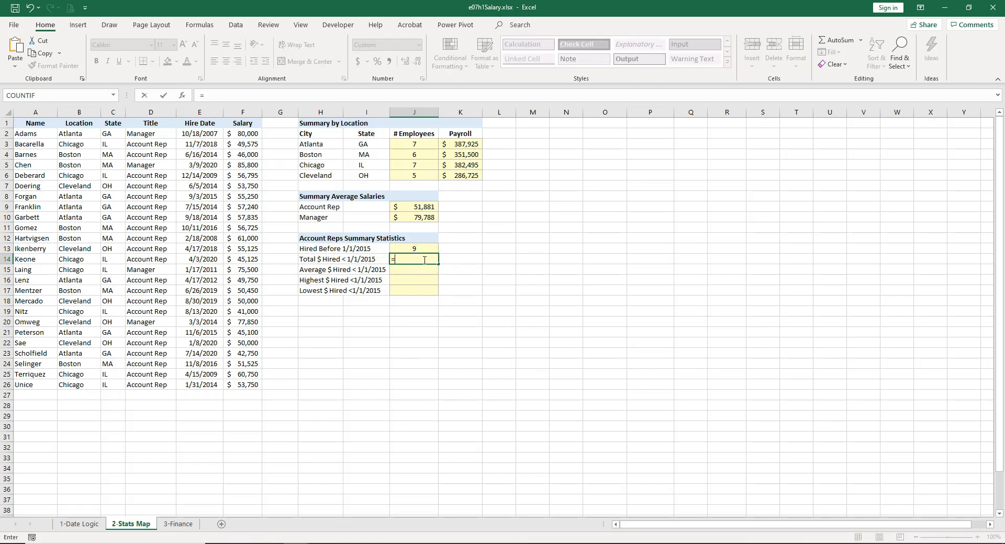
type("sumifs")
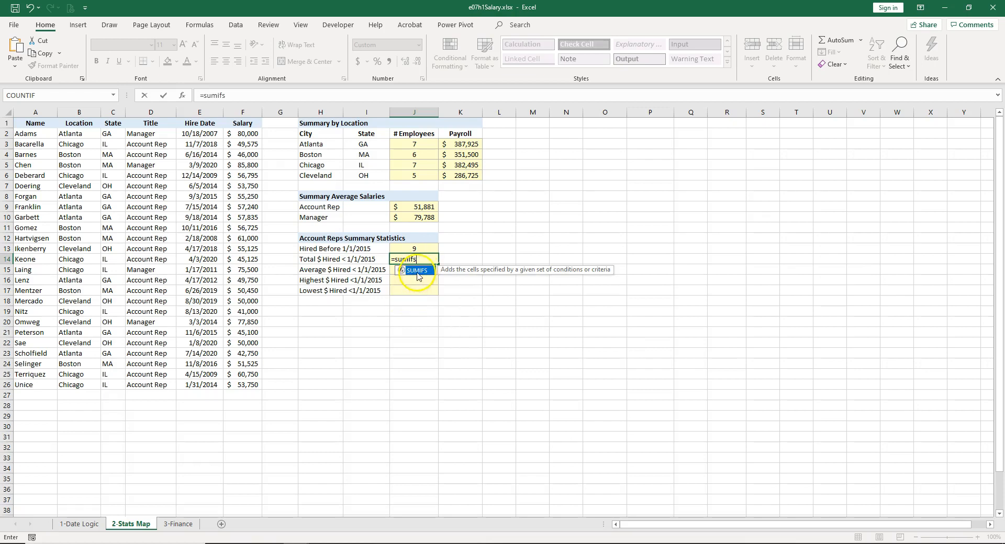
double_click(417, 270)
left_click(182, 95)
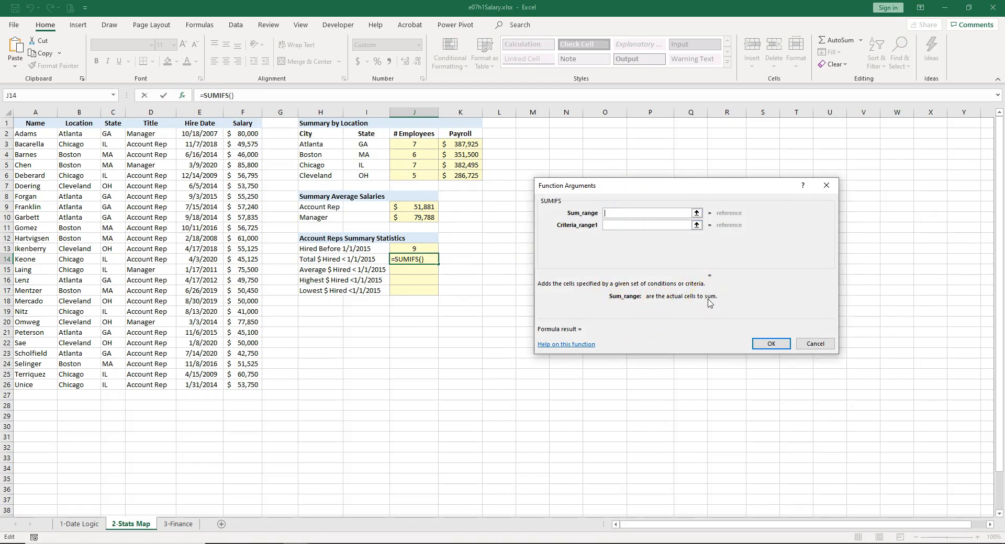
left_click(249, 135)
key("ctrl+shift+Down")
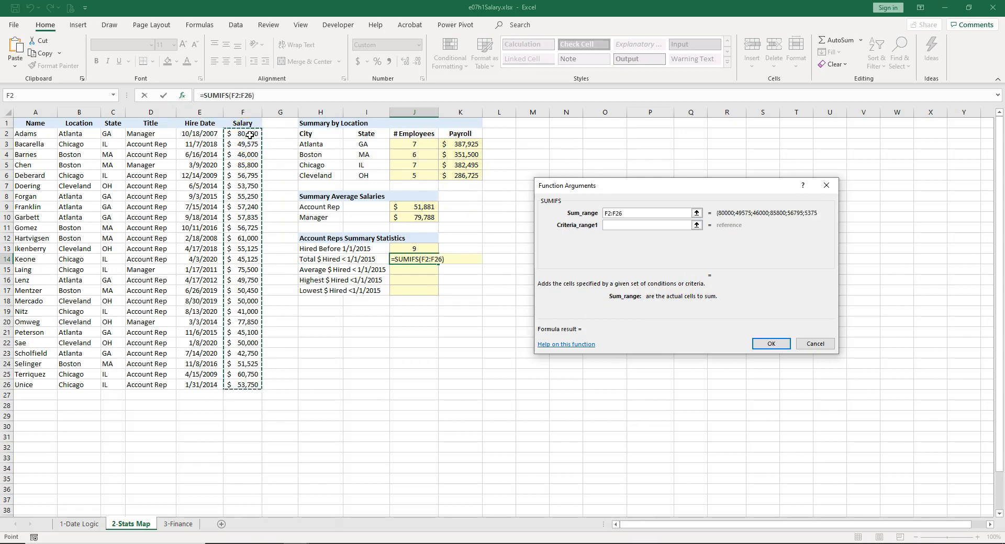
key("F4")
left_click(585, 215)
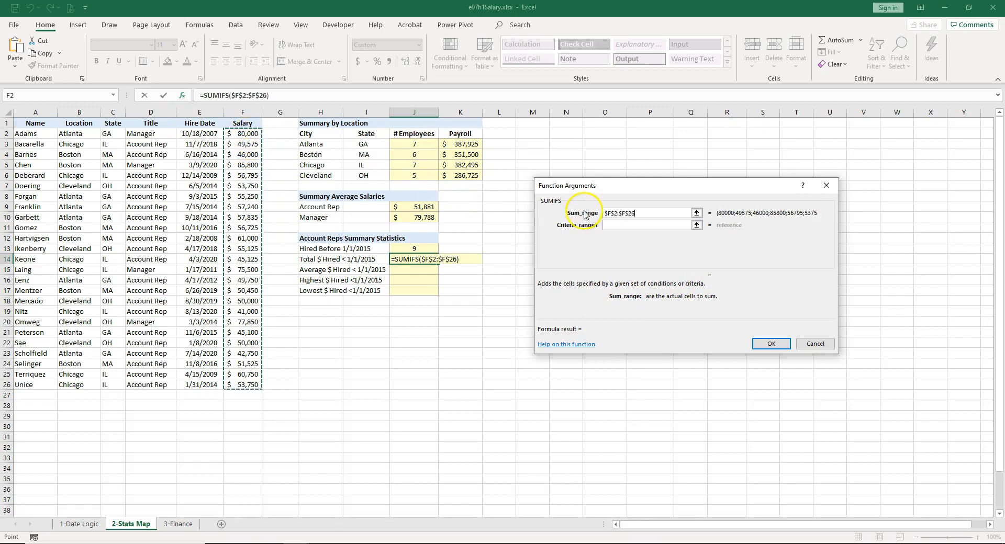
Step: Set the first SUMIFS criteria range to the absolute reference $D$2:$D$26 and its criteria to "Account rep"
left_click(631, 226)
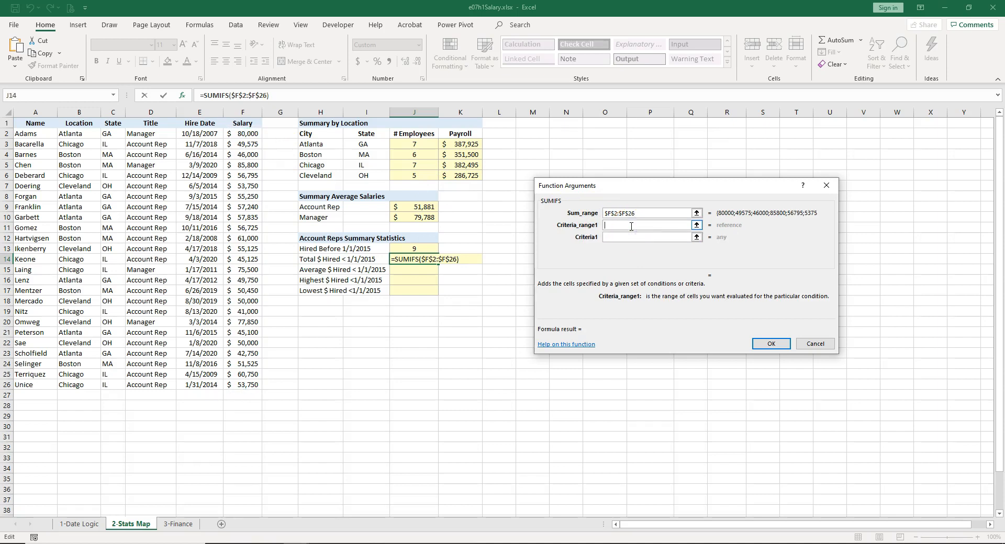
left_click(628, 239)
left_click(135, 134)
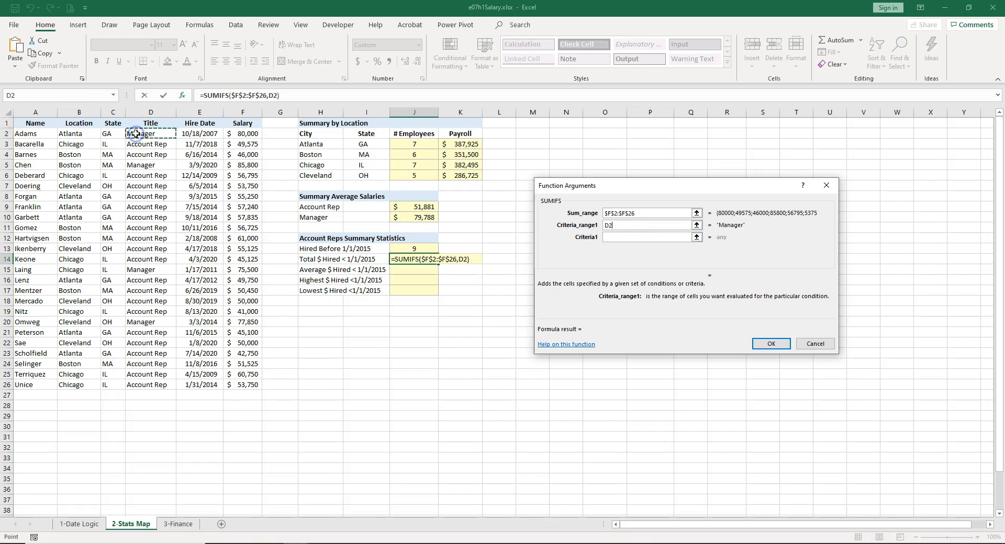
key("ctrl+shift+Down")
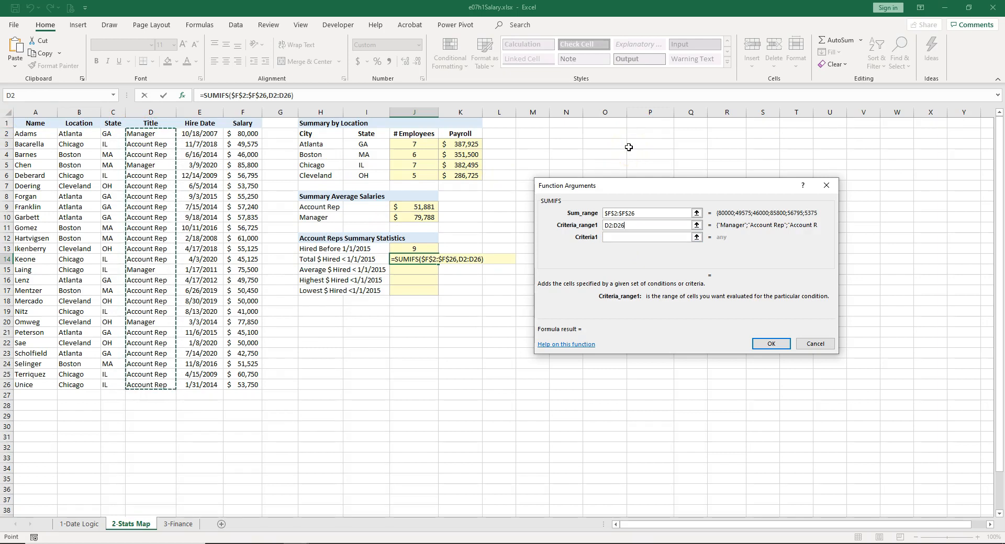
key("F4")
left_click(672, 228)
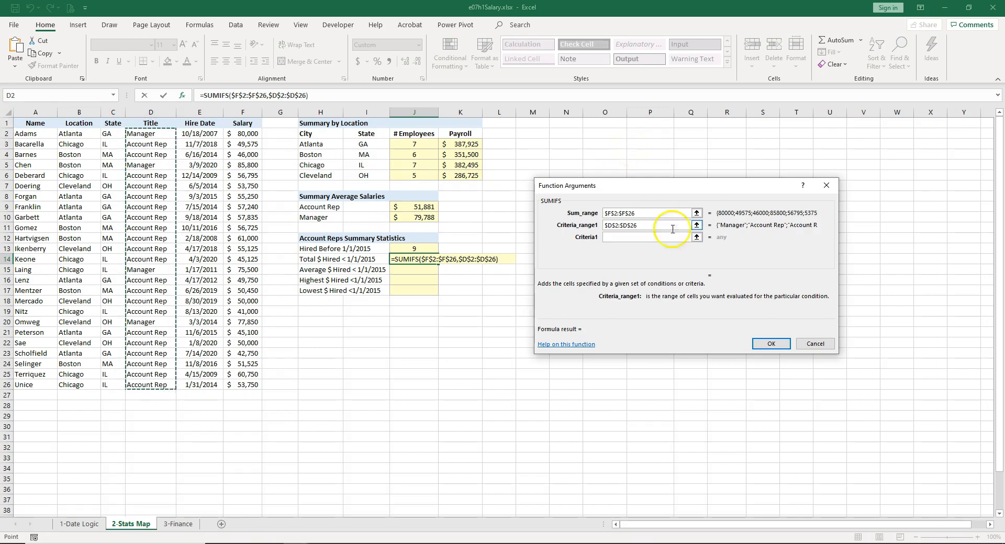
left_click(622, 236)
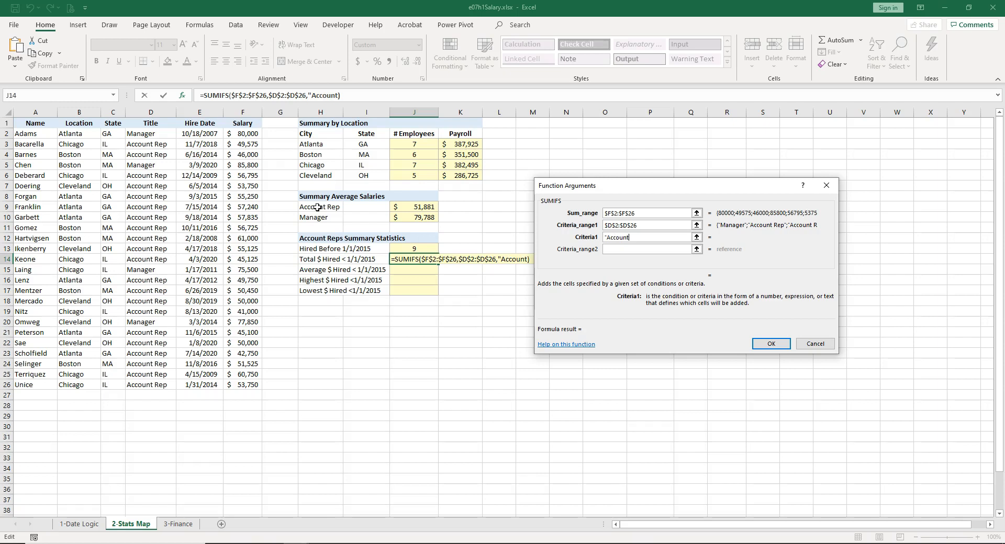
type("\"")
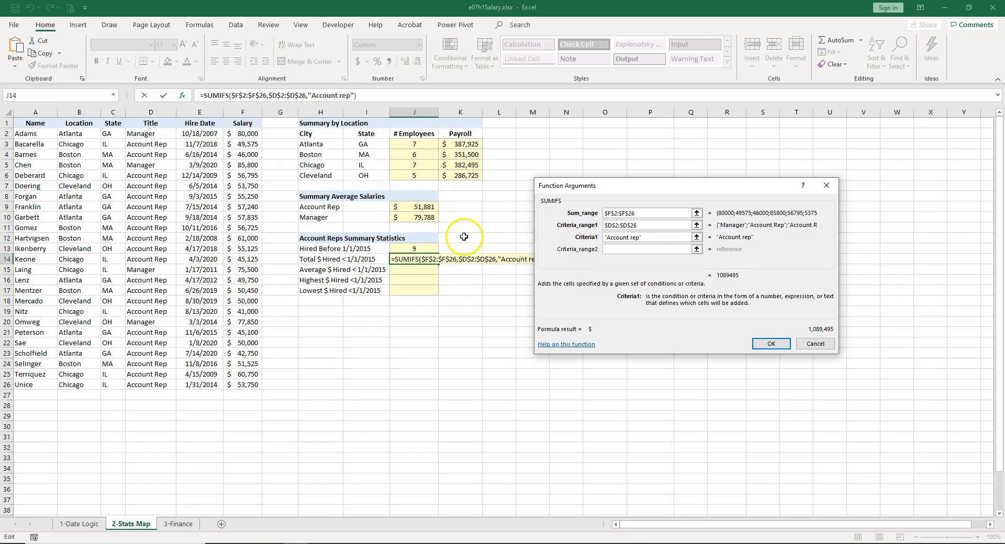
Step: Set the second SUMIFS criteria range to the absolute reference $E$2:$E$26 with criteria "<1/1/2015" and accept the formula
left_click(616, 250)
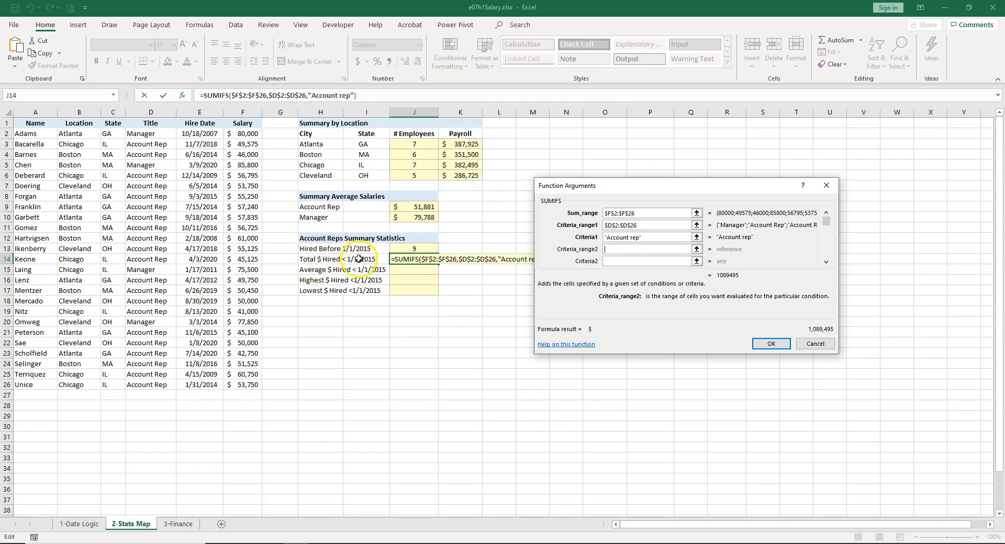
left_click(199, 134)
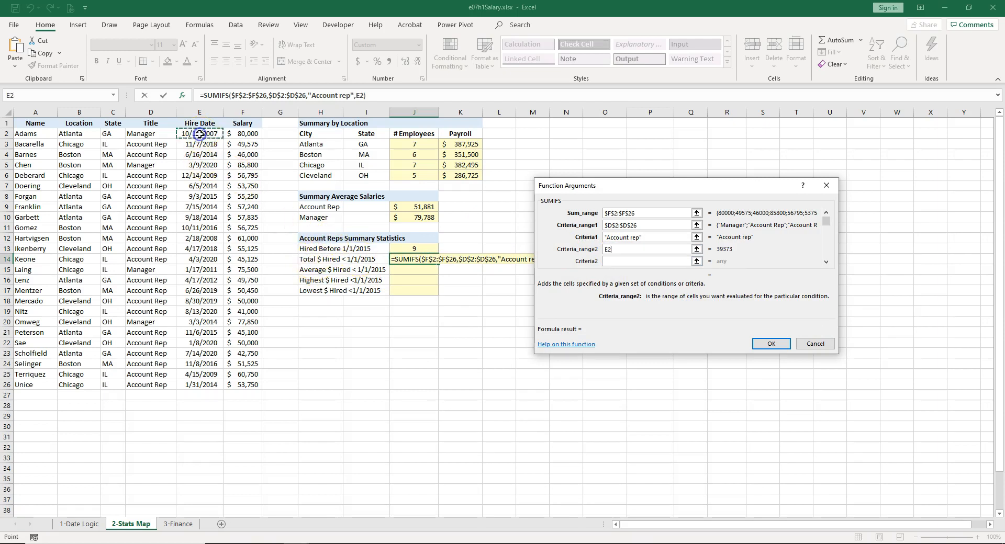
key("ctrl+shift+Down")
key("F4")
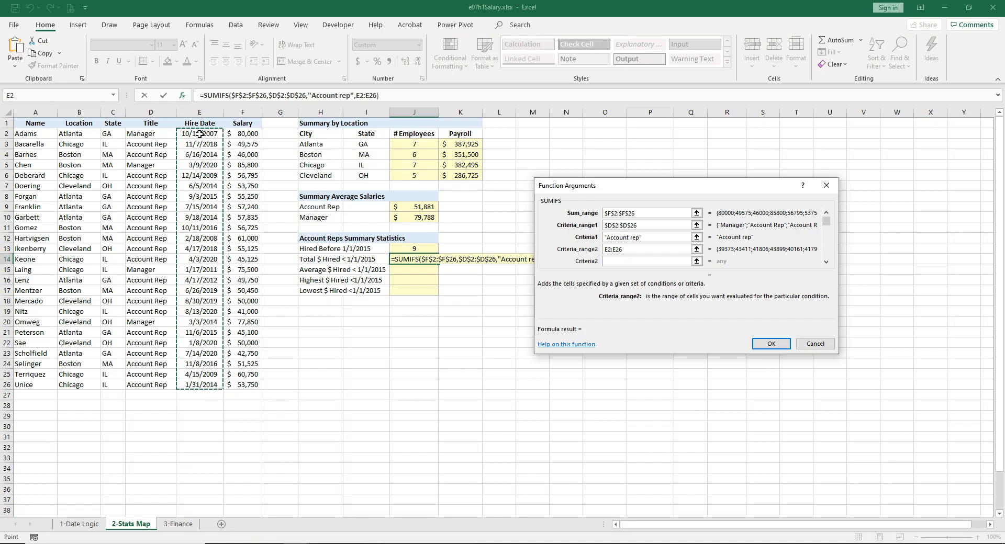
left_click(613, 263)
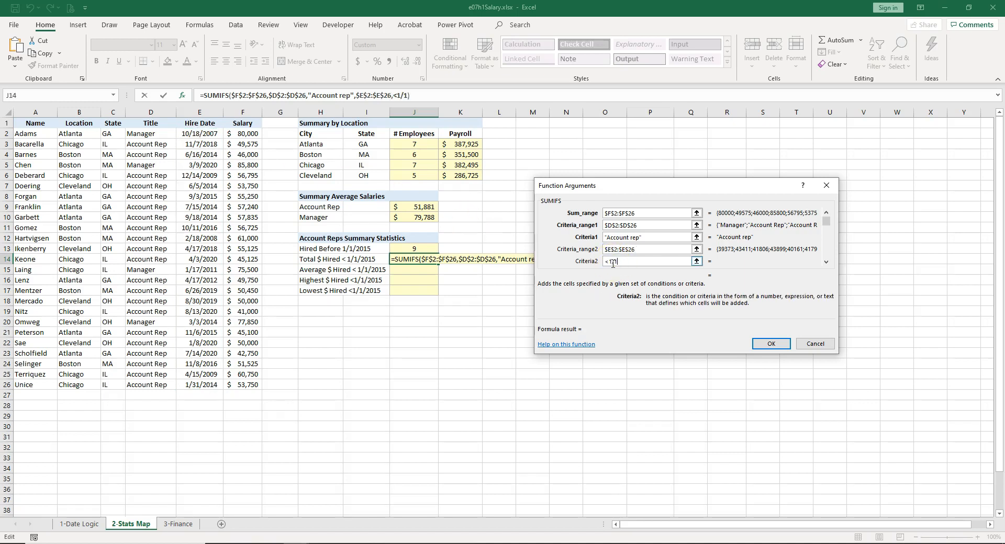
type("<1/1/2015")
left_click(672, 249)
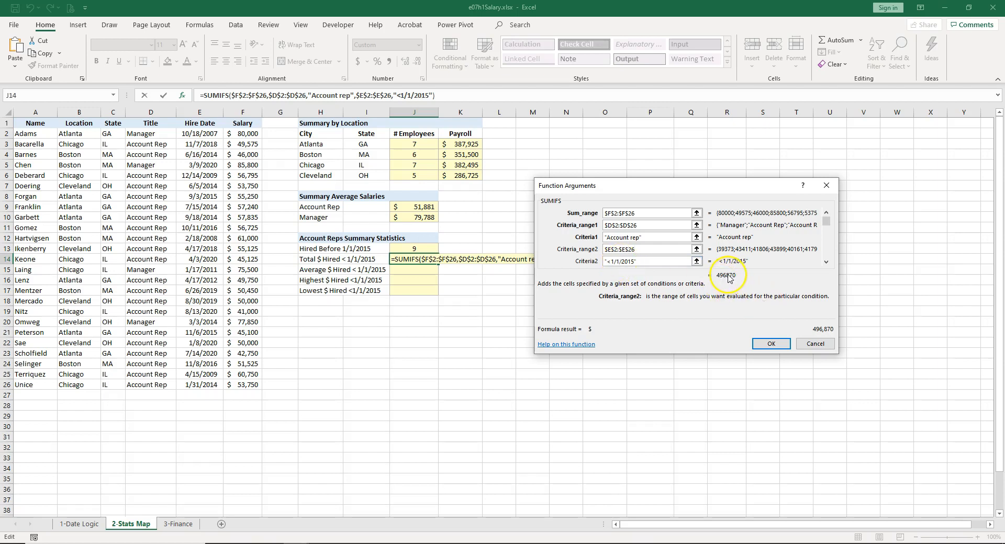
left_click(771, 343)
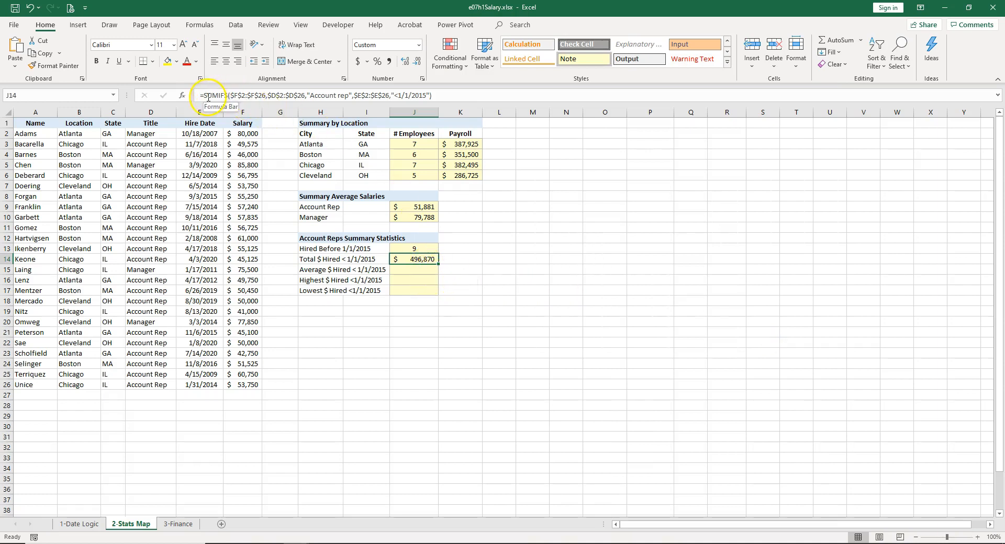
Step: Copy the full text of the SUMIFS formula in J14 and paste it into J15
left_click_drag(432, 95, 183, 94)
key("ctrl+c")
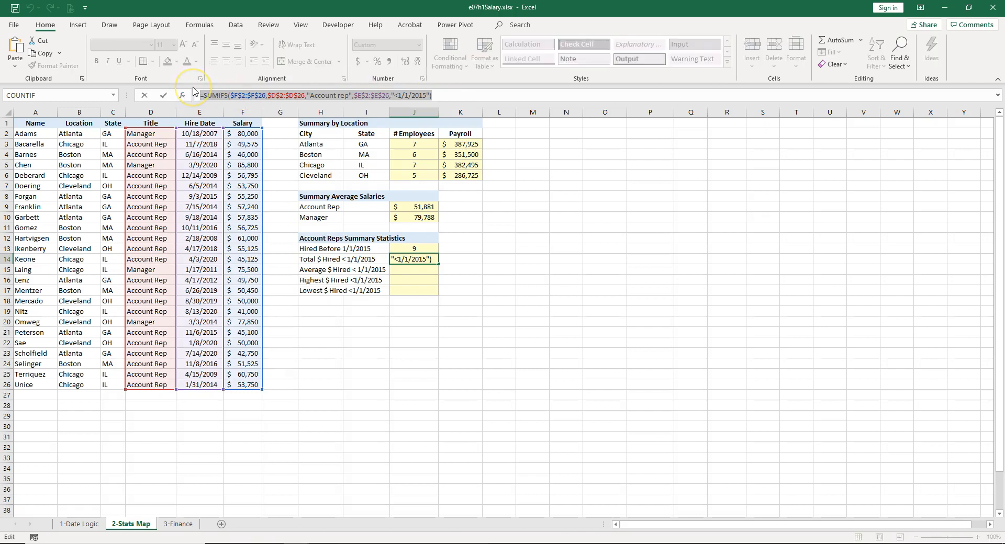
key("Escape")
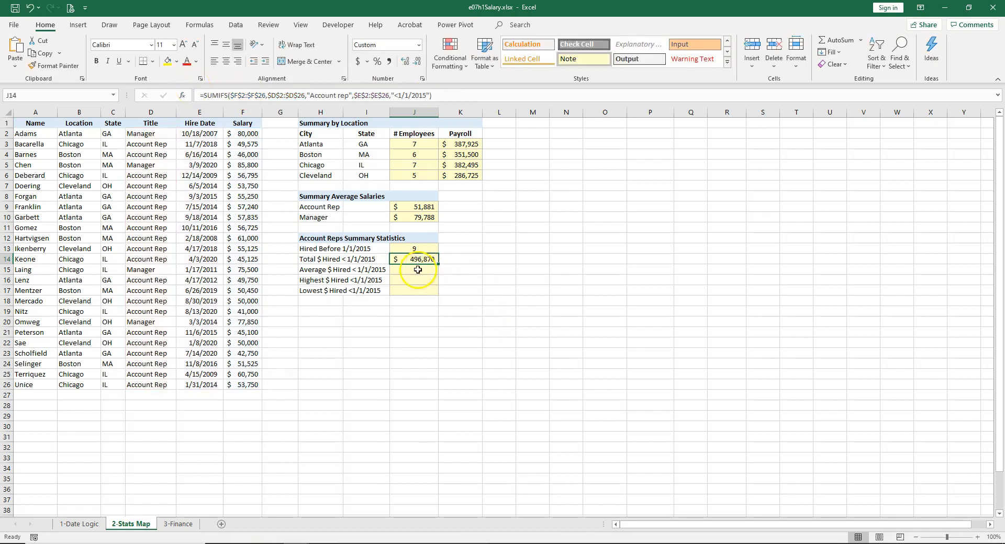
left_click(418, 269)
key("ctrl+v")
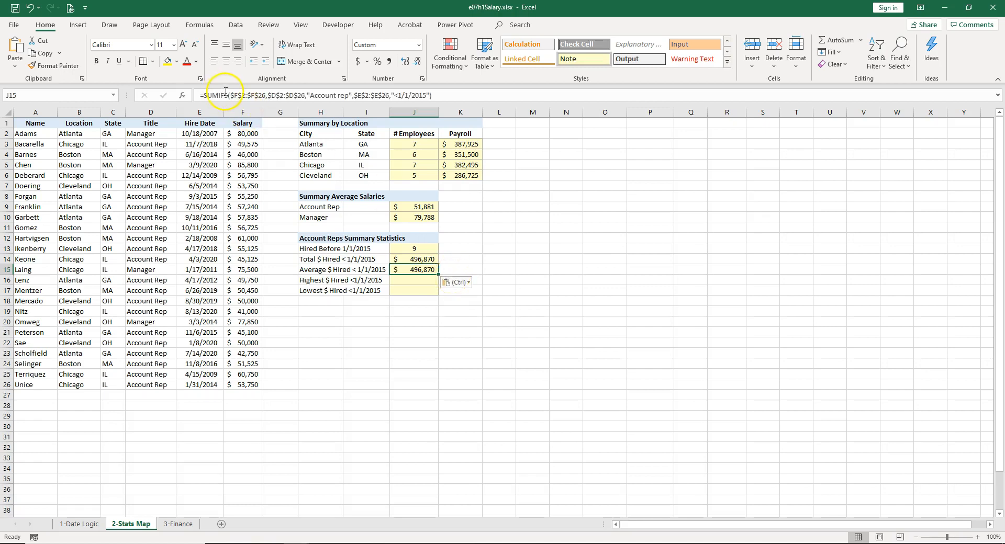
Step: Change the function in the J15 formula to AVERAGEIFS, keeping its arguments, and accept it
left_click_drag(204, 92, 218, 93)
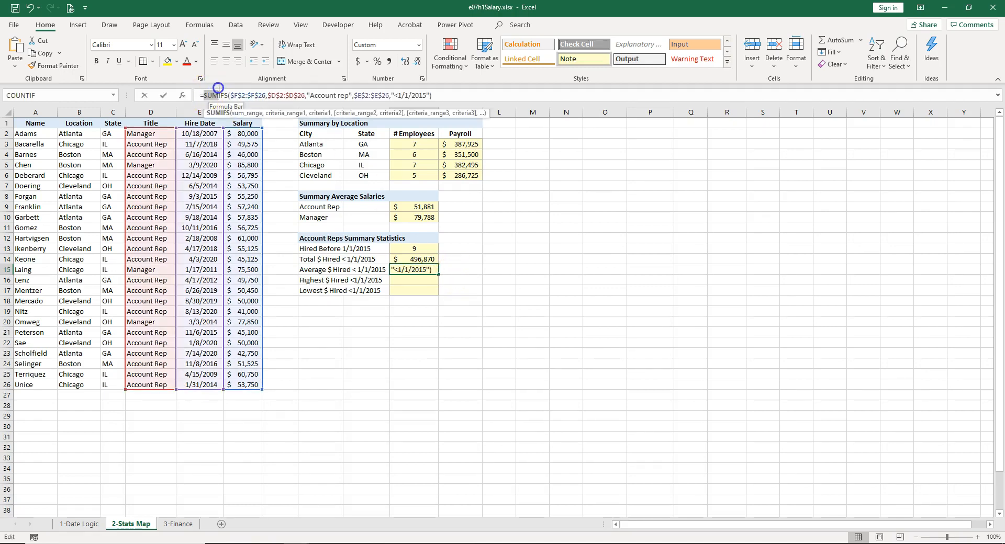
type("avera")
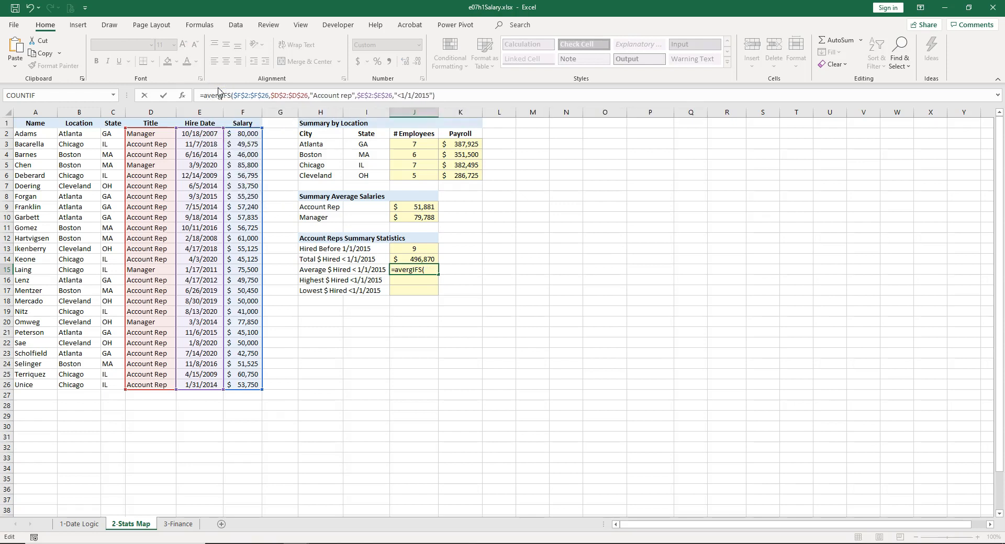
type("ge")
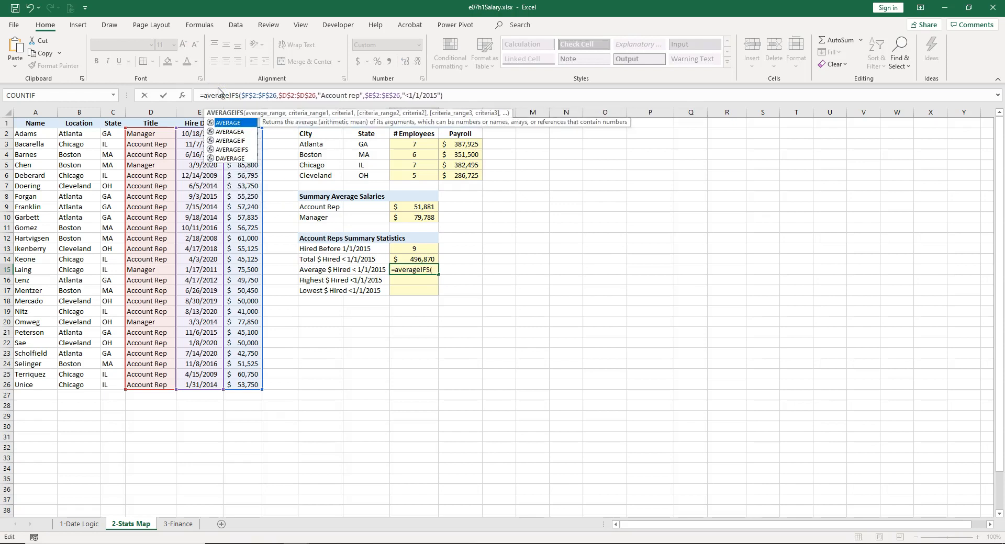
key("Return")
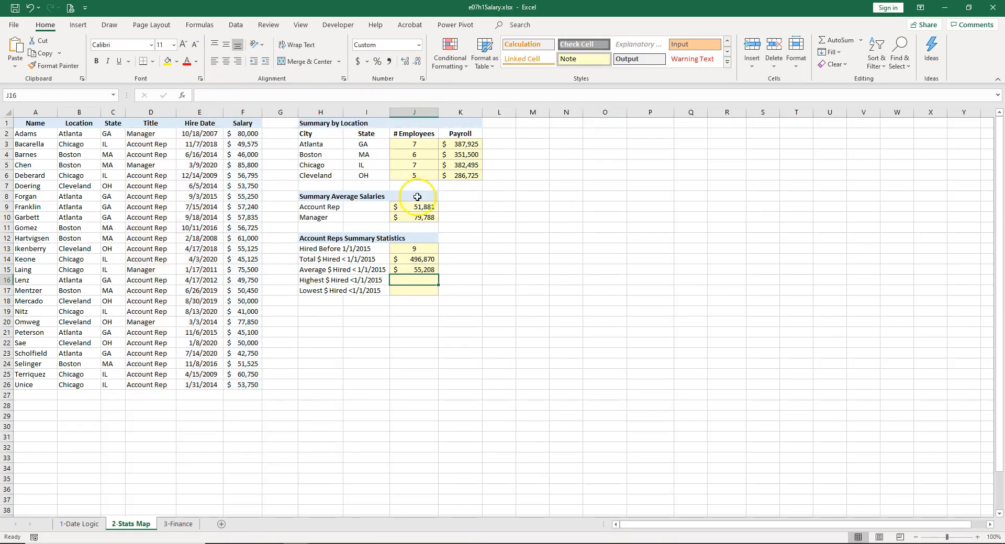
Step: Examine the AVERAGEIFS formula in J15 and the ranges it references, leaving it unedited and J15 selected
left_click(424, 273)
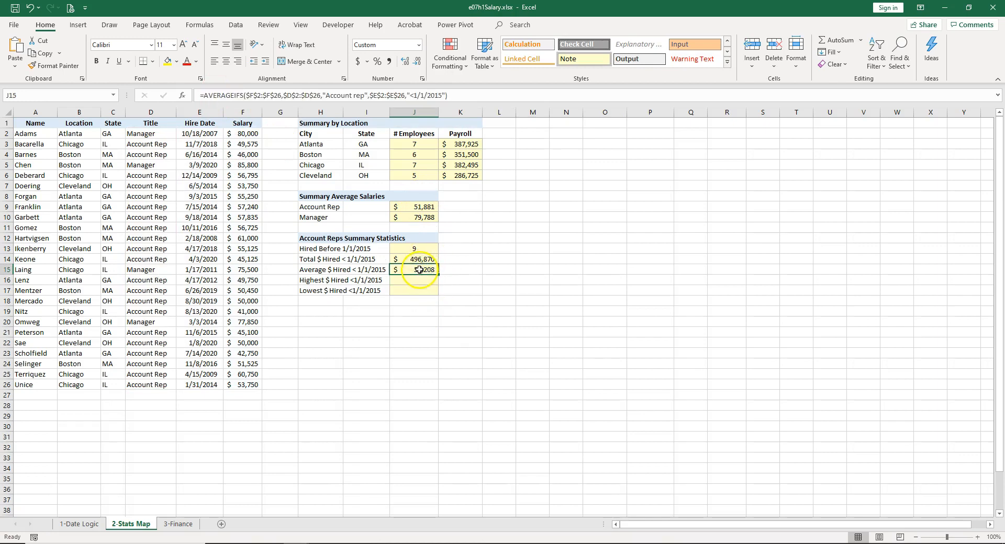
double_click(419, 270)
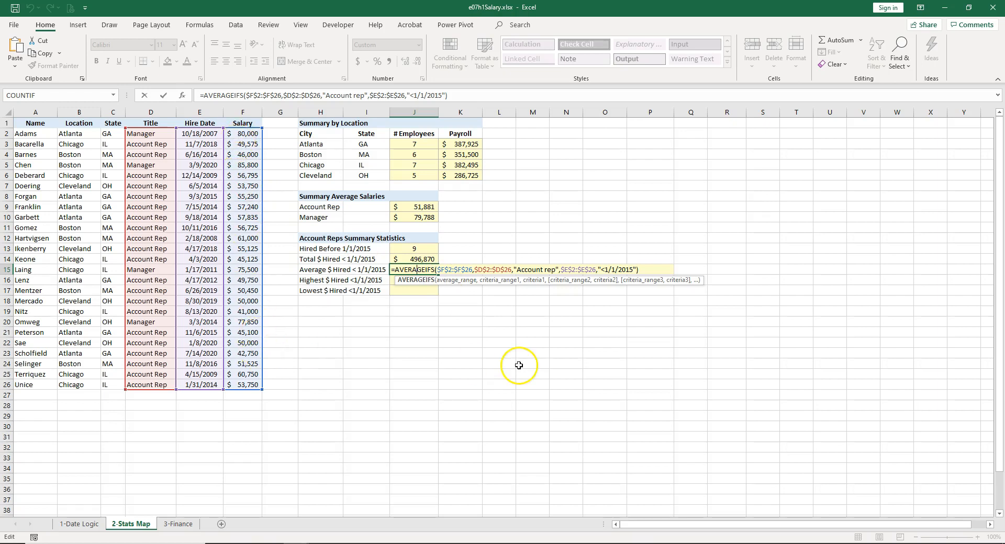
key("Escape")
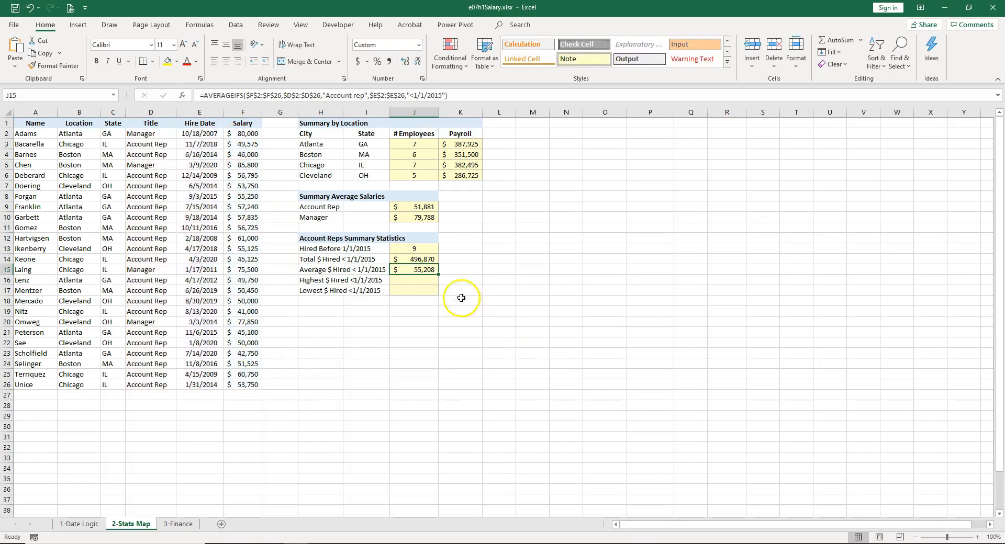
left_click(409, 280)
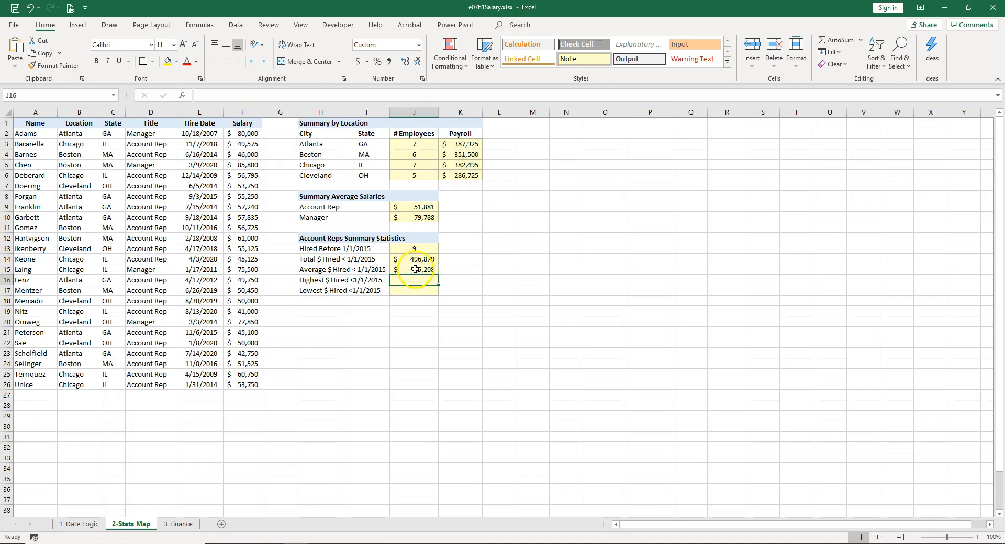
left_click(415, 270)
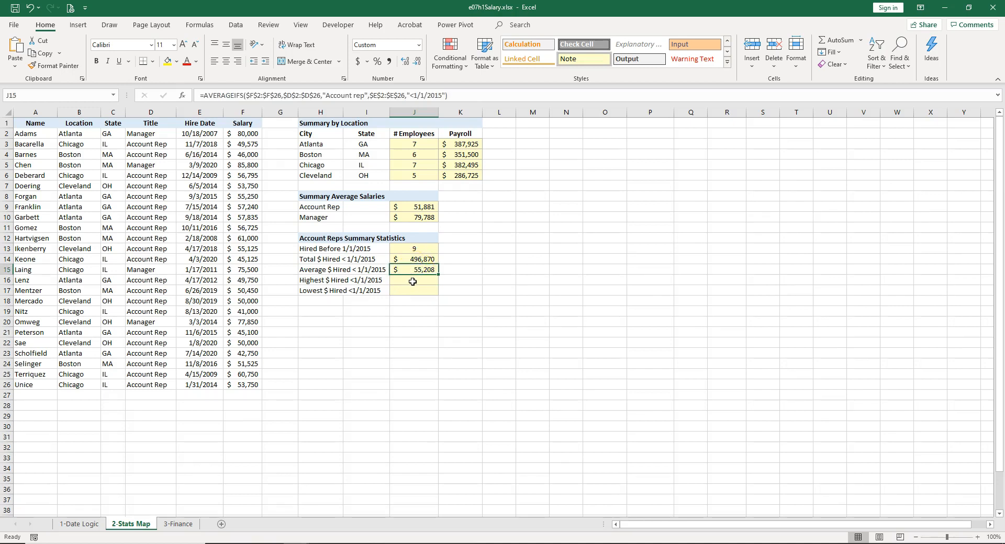
Step: Paste the SUMIFS formula text into J16, change its function to MAXIFS while keeping the arguments, and accept it
left_click(413, 279)
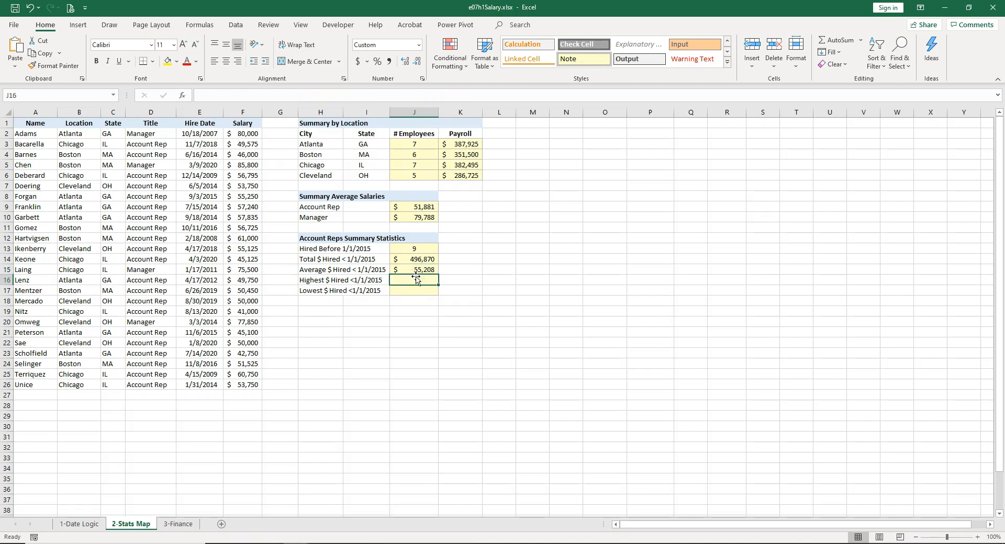
type("=SUMIFS($F$2:$F$26,$D$2:$D$26,\"Account rep\",$E$2:$E$26,\"<1/1/2015\")")
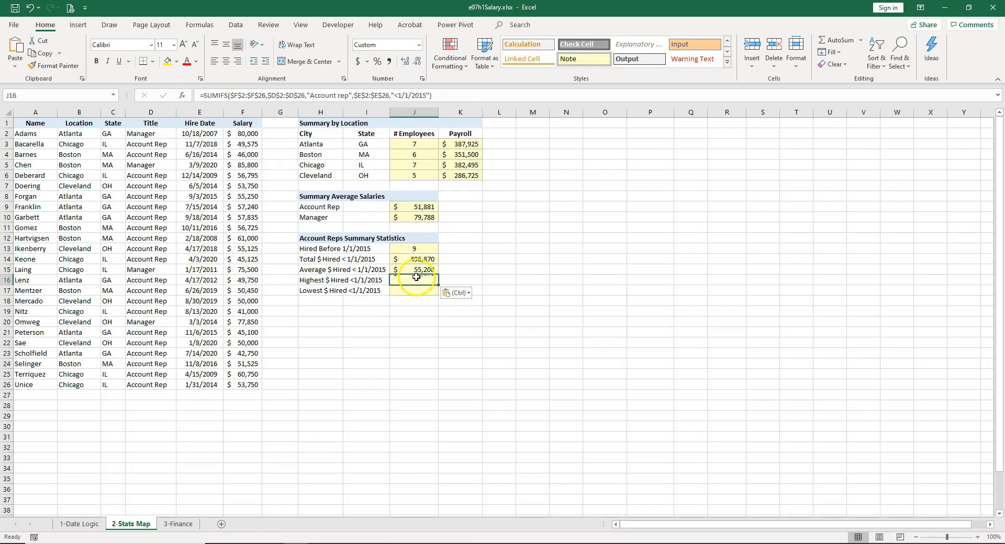
left_click(218, 95)
key("BackSpace")
key("BackSpace")
key("BackSpace")
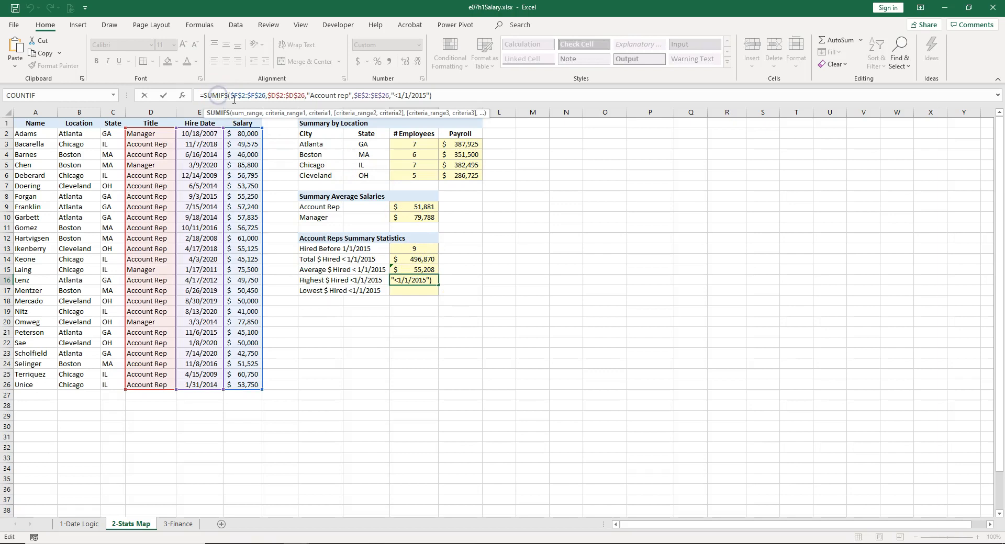
type("max")
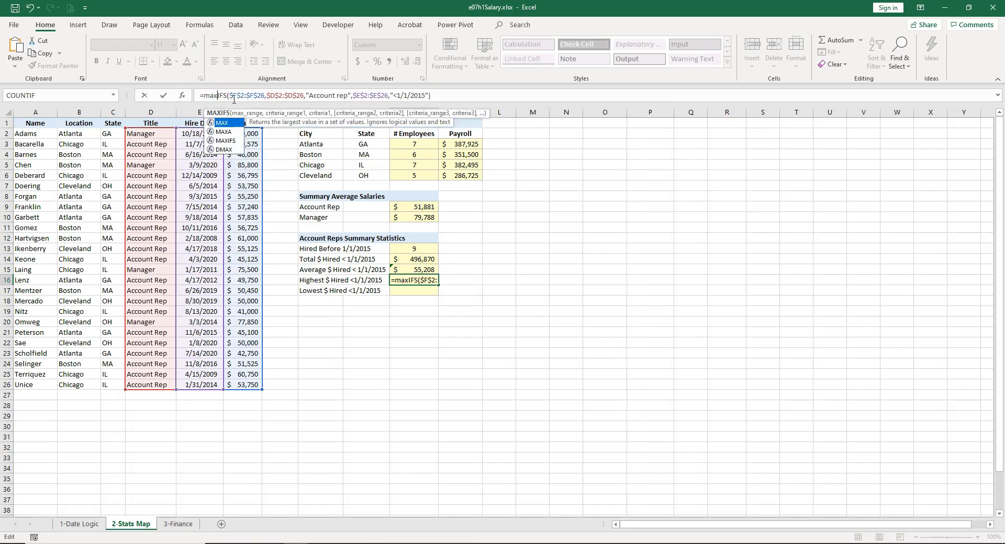
left_click(238, 121)
key("Return")
double_click(428, 279)
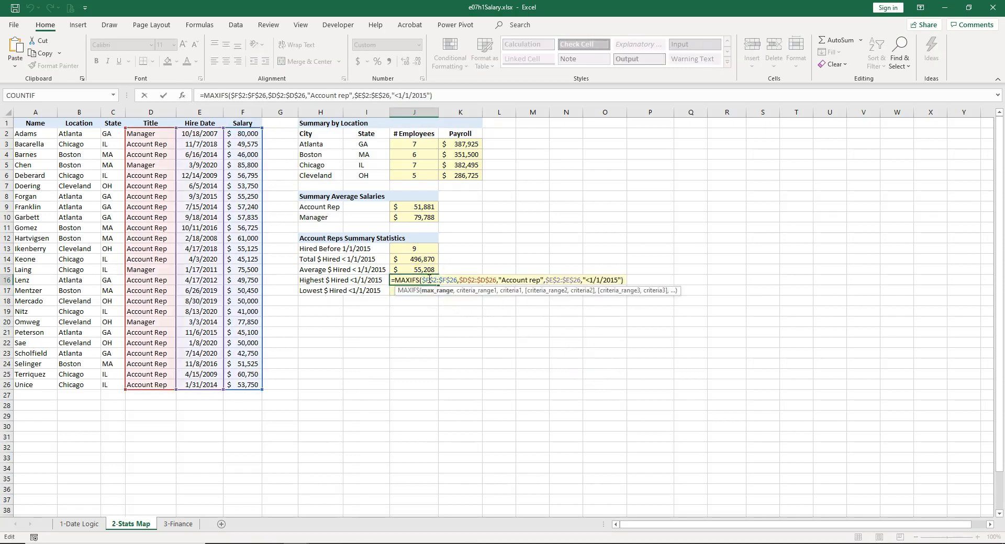
key("Escape")
Step: Paste the SUMIFS formula text into J17, change its function to MINIFS while keeping the arguments, and accept it
left_click(424, 289)
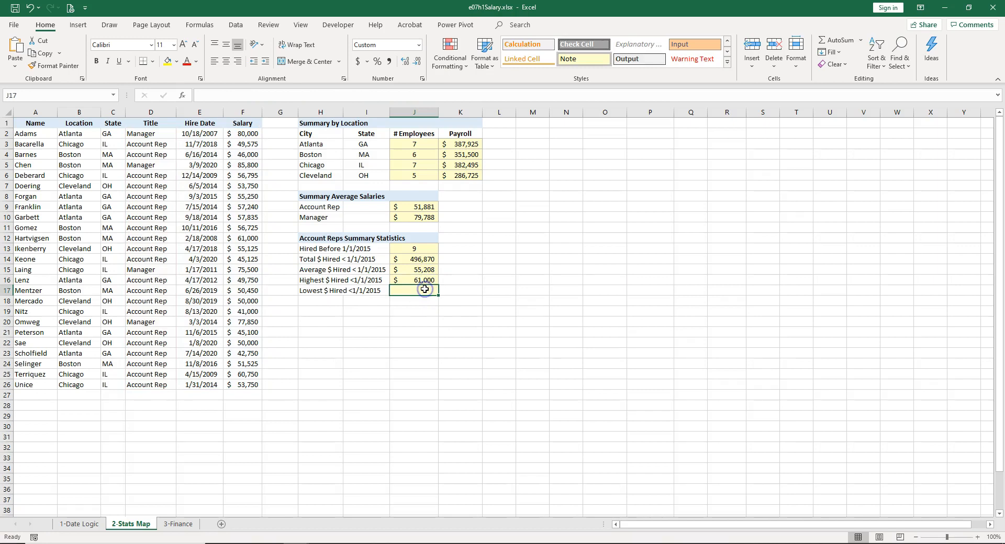
type("=SUMIFS($F$2:$F$26,$D$2:$D$26,\"Account rep\",$E$2:$E$26,\"<1/1/2015\")")
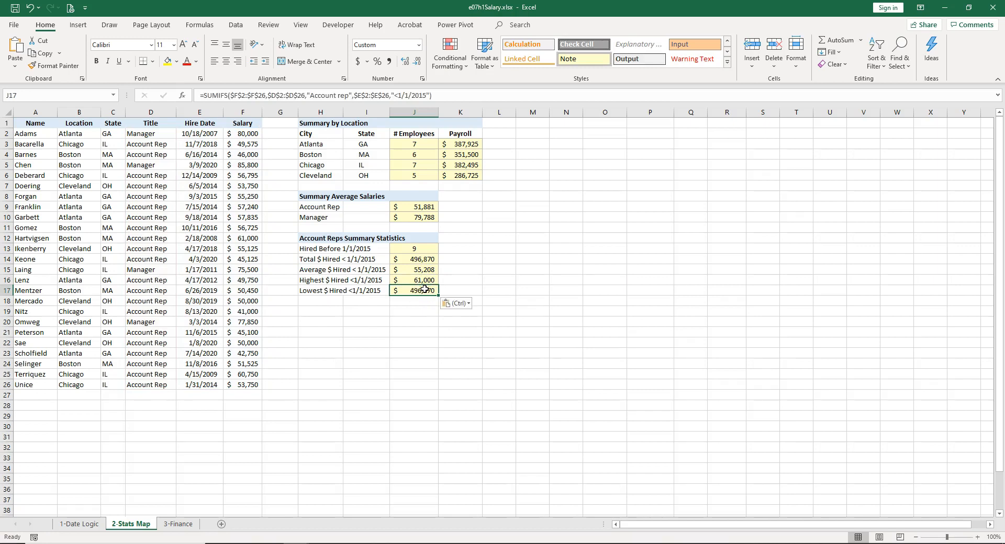
left_click(218, 96)
key("BackSpace")
key("BackSpace")
key("BackSpace")
type("min")
key("Return")
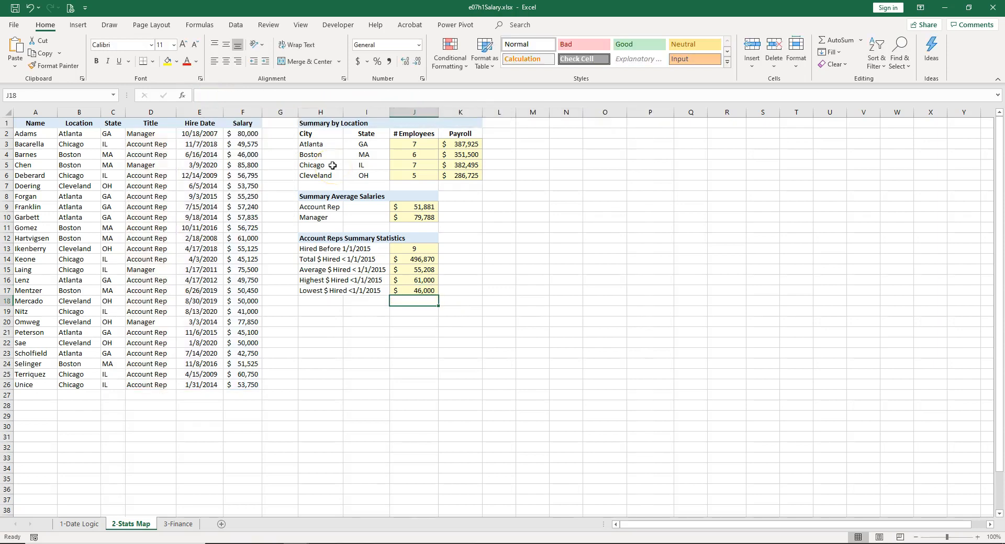
double_click(428, 291)
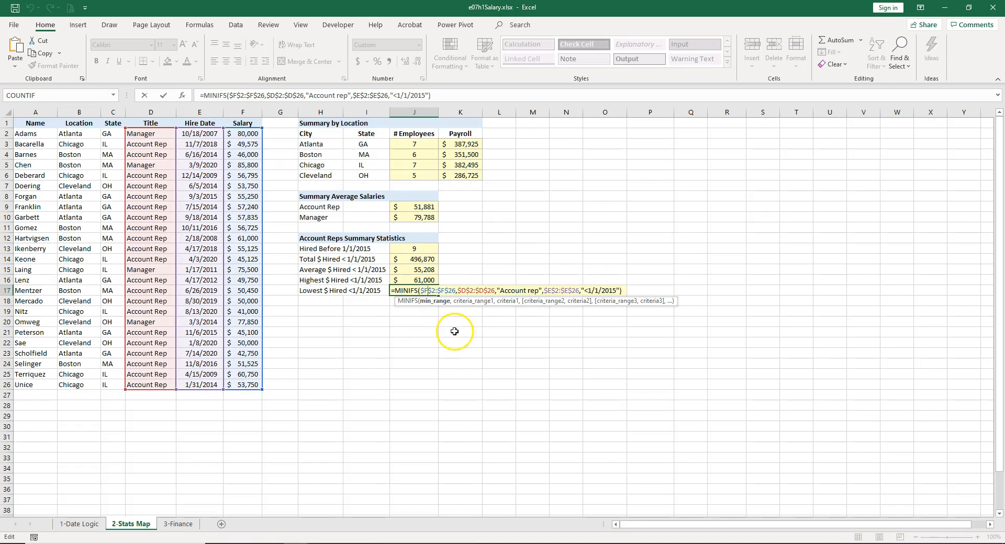
key("Escape")
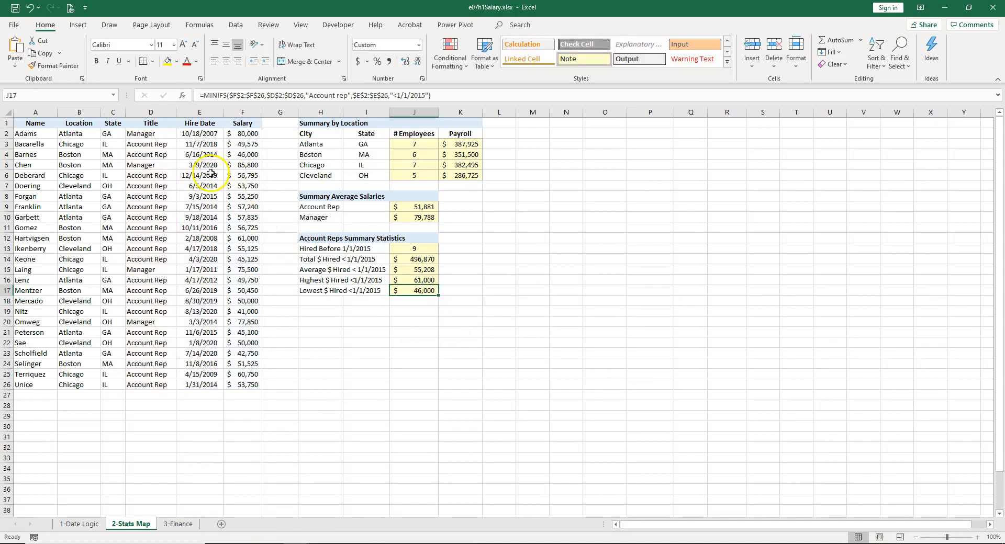
Step: Turn on filtering for the employee data in columns A to F
left_click(210, 174)
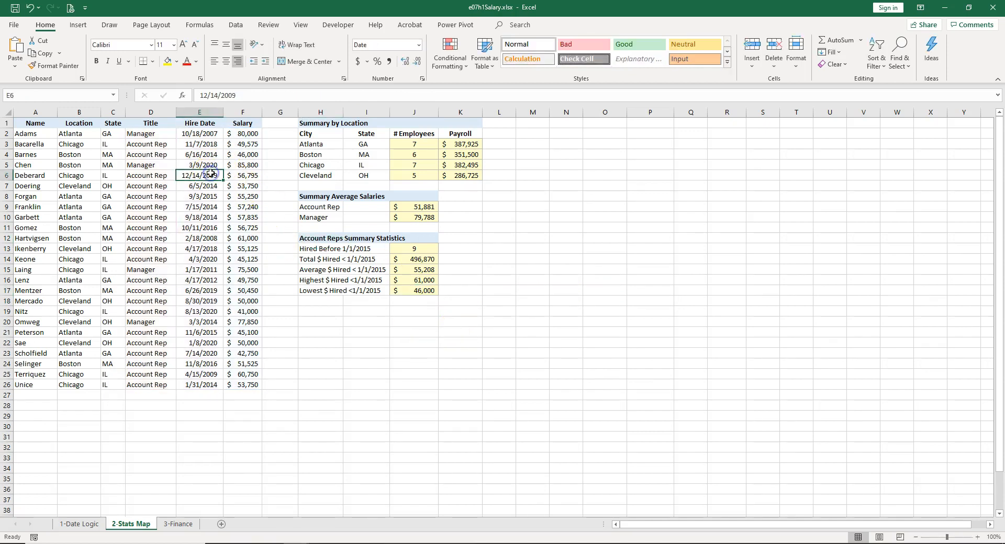
left_click(235, 26)
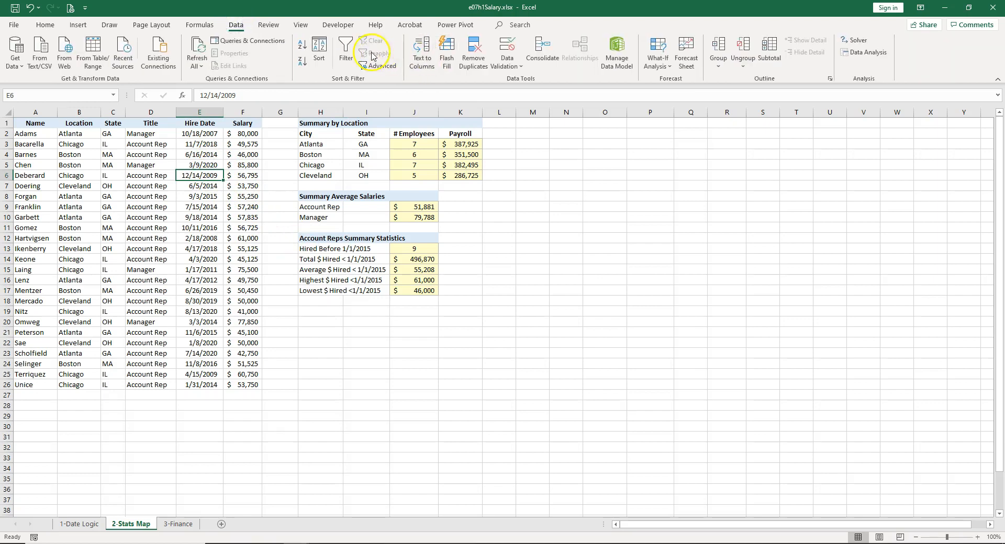
left_click(348, 51)
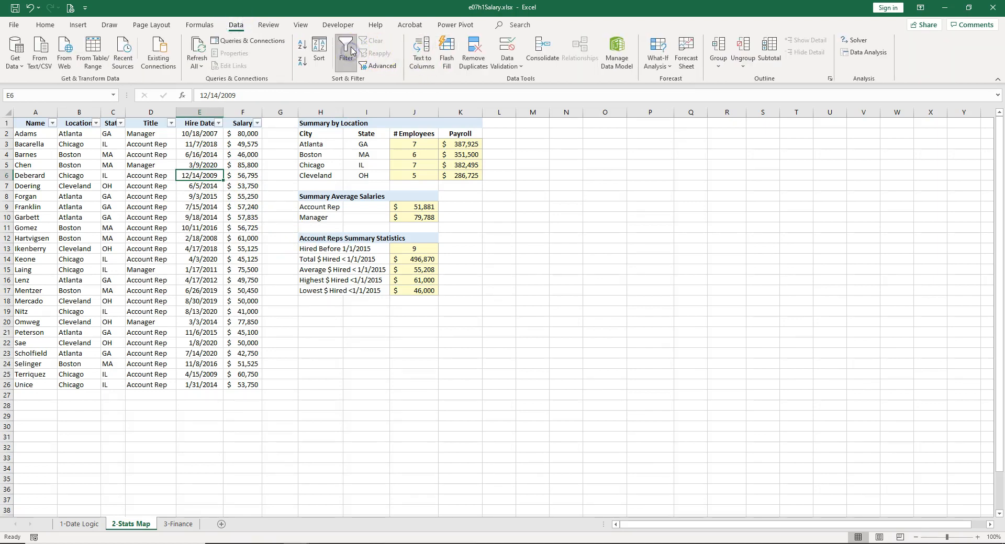
Step: Filter the Title column to show only Account Rep and sort the Salary column from smallest to largest
left_click(171, 124)
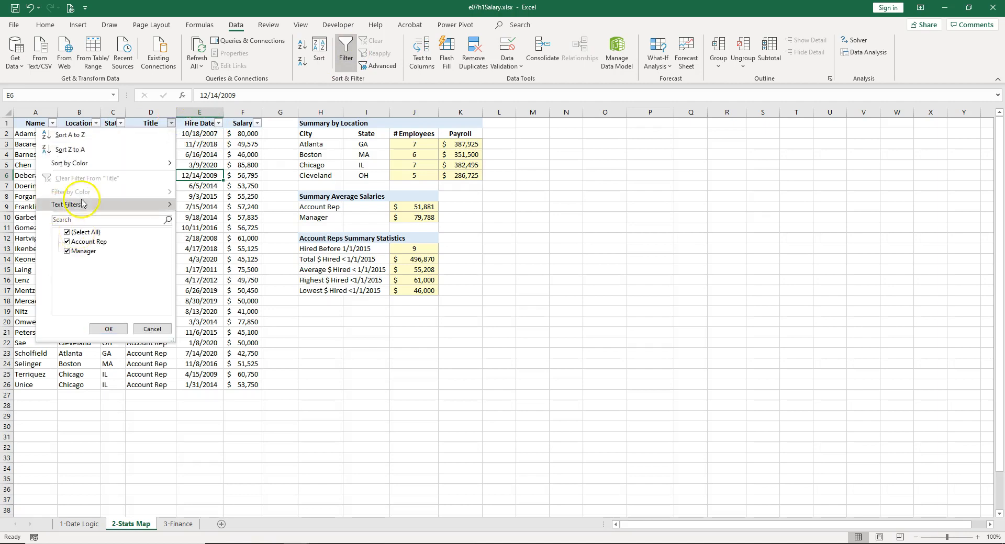
left_click(73, 251)
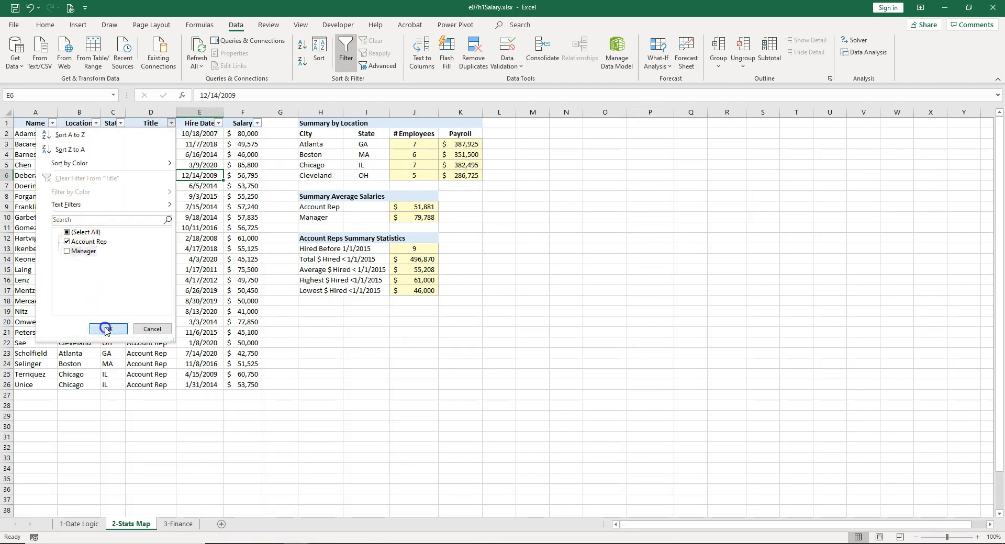
left_click(109, 329)
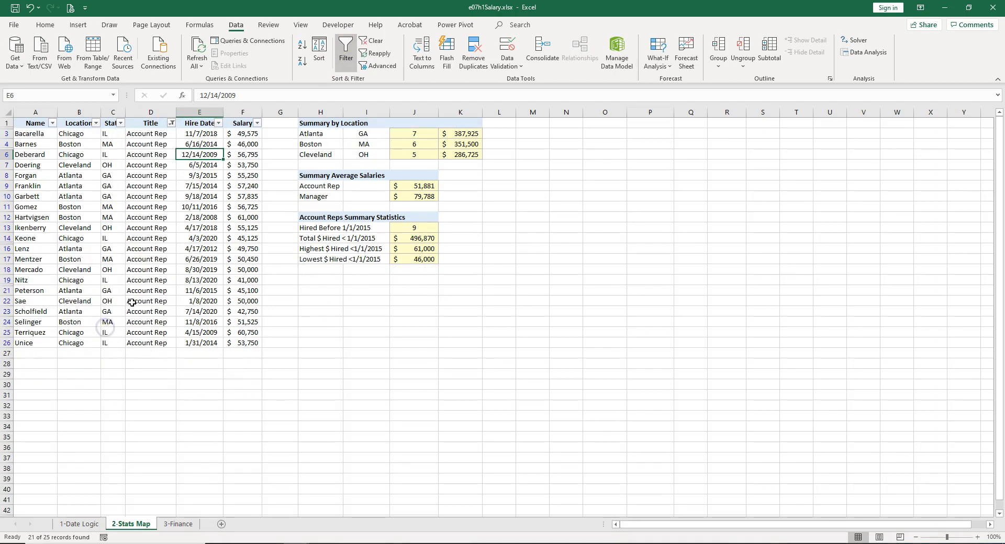
left_click(257, 124)
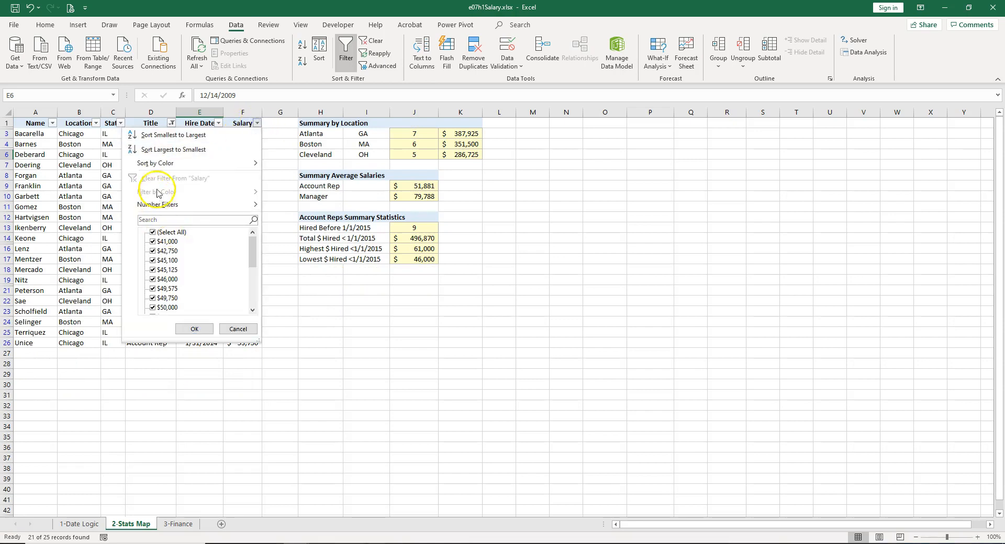
left_click(173, 137)
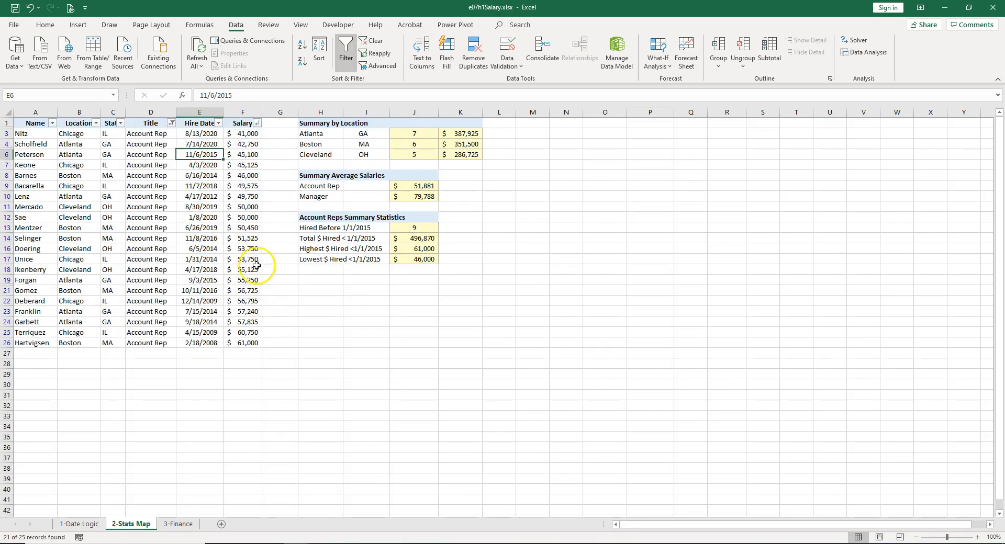
Step: Check the highest salary in F26, the $46,000 salary row, and the hire dates of the lower-paid reps against the statistics
left_click(250, 343)
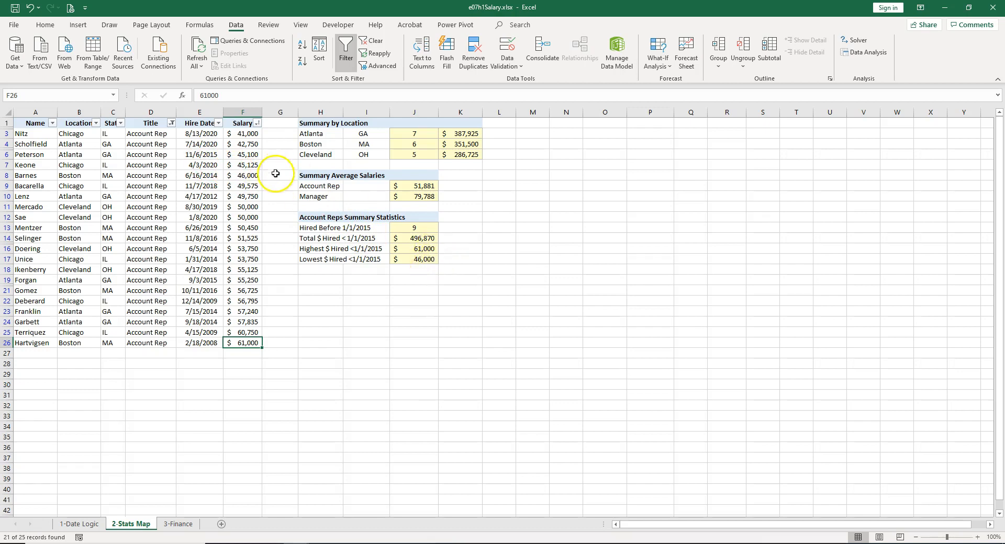
left_click_drag(247, 176, 54, 180)
left_click_drag(194, 163, 197, 137)
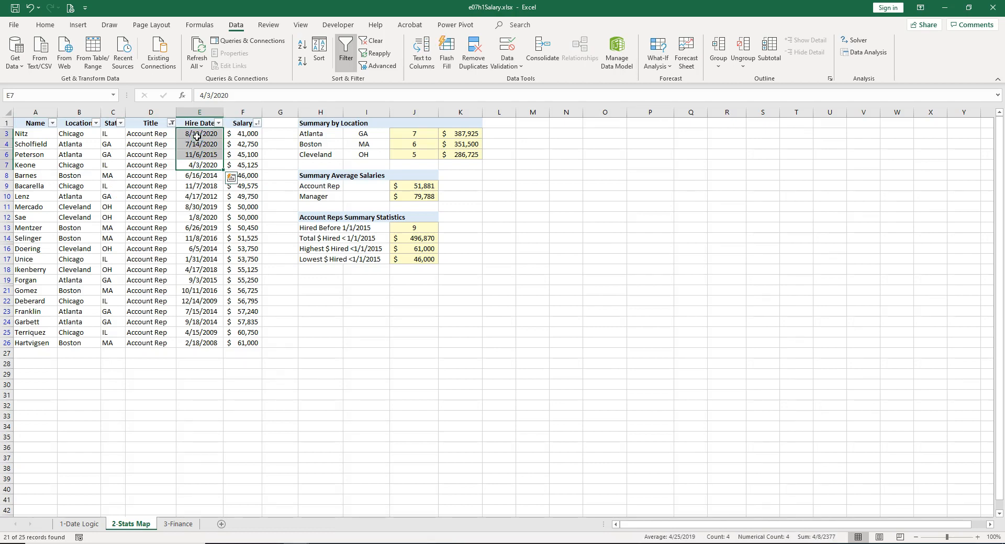
Step: Undo the Salary sort and the Title filter on the employee data
left_click(31, 11)
left_click(31, 10)
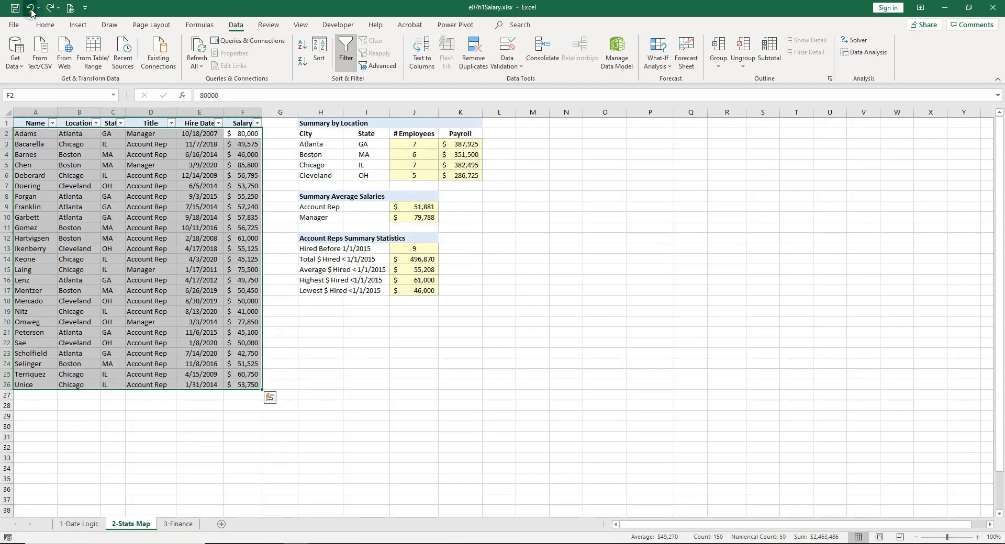
left_click(412, 279)
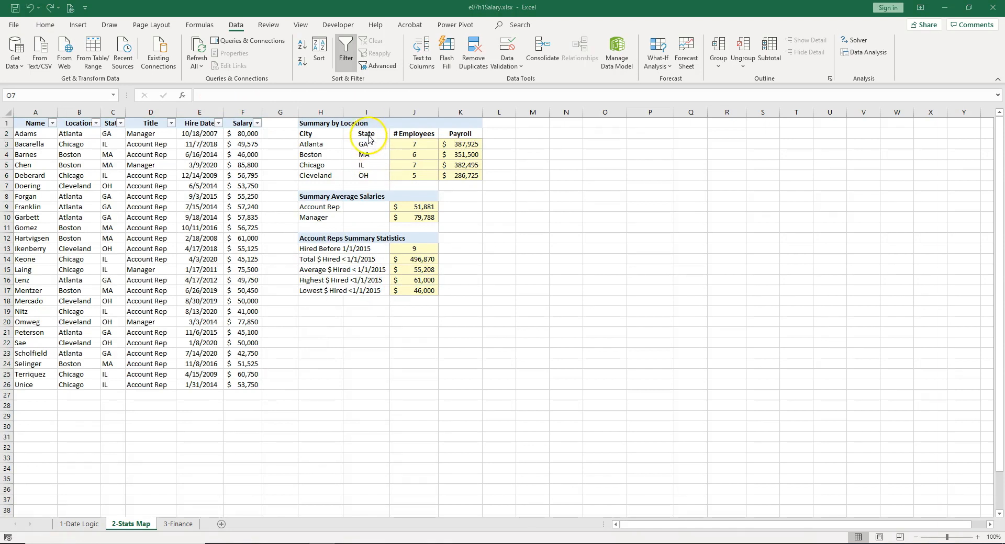
Step: Insert a filled map chart from the State range I2:I6 and the Payroll range K2:K6, and place it beside the summary tables
left_click(366, 142)
left_click_drag(366, 135, 361, 175)
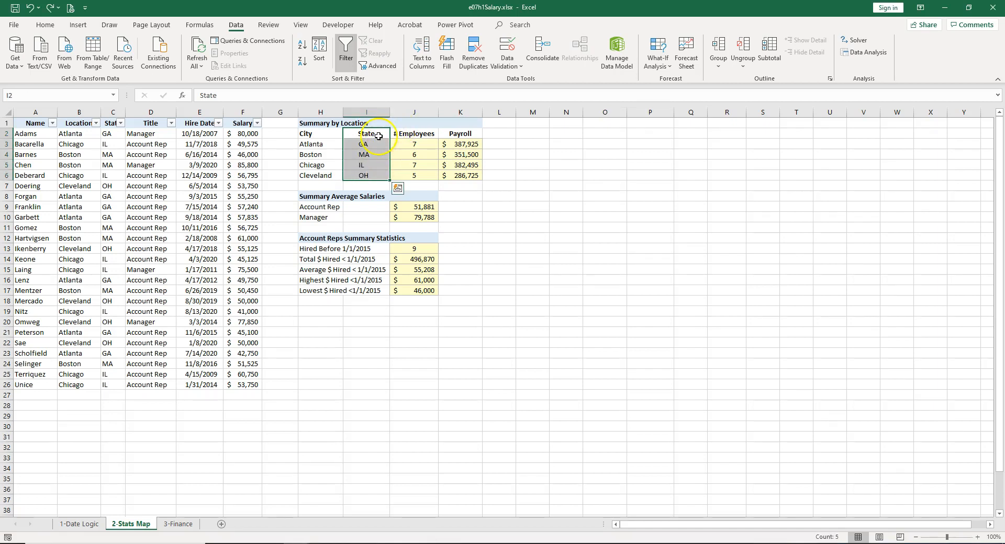
left_click_drag(462, 135, 461, 178)
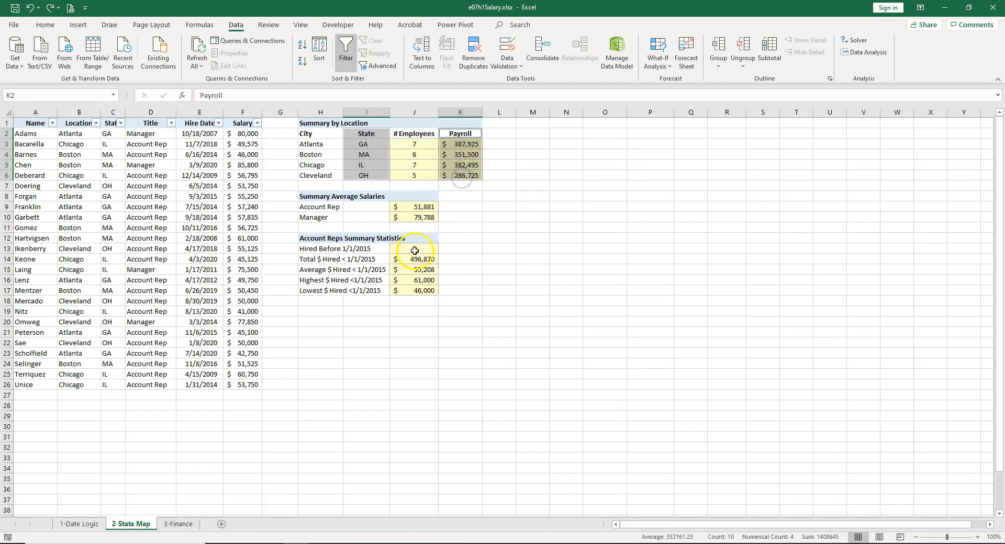
left_click(78, 26)
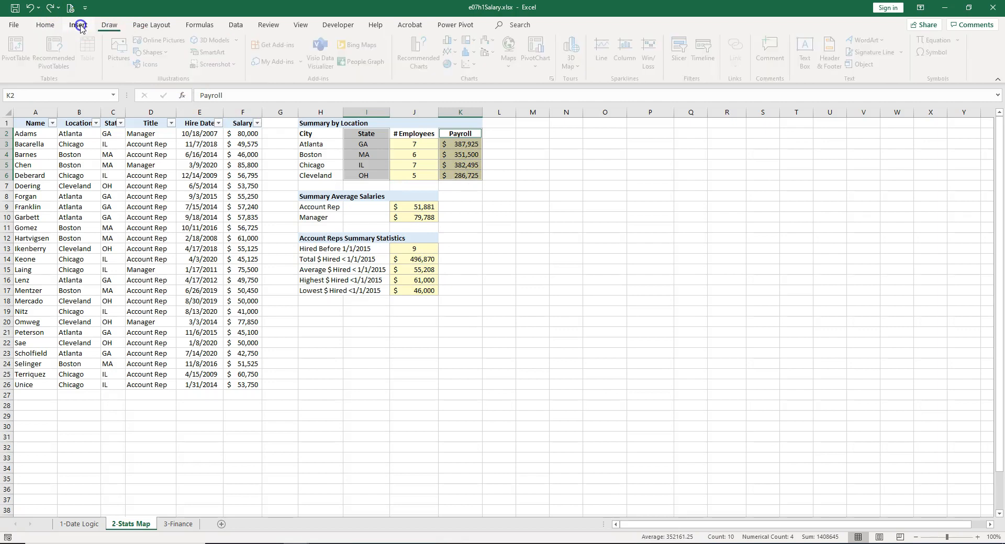
left_click(513, 67)
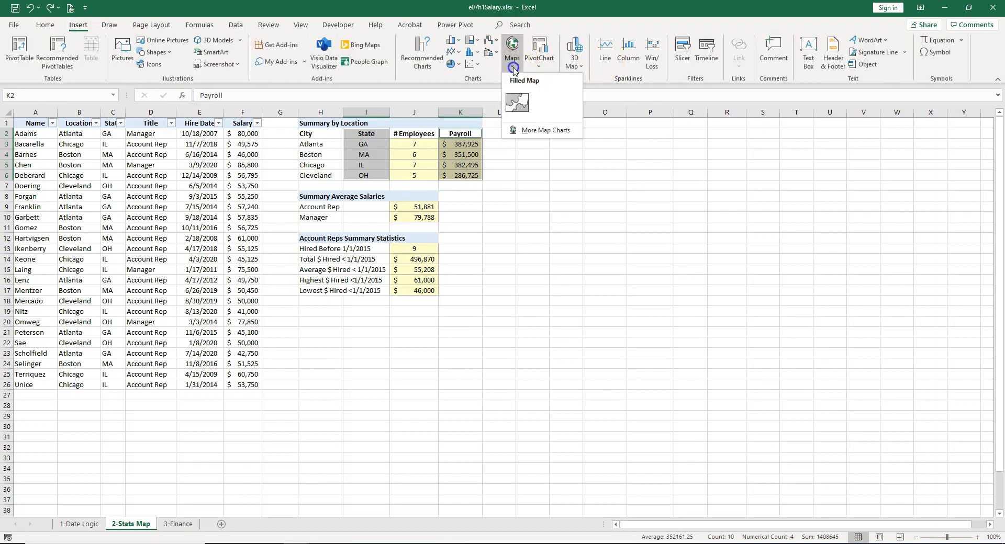
left_click(518, 103)
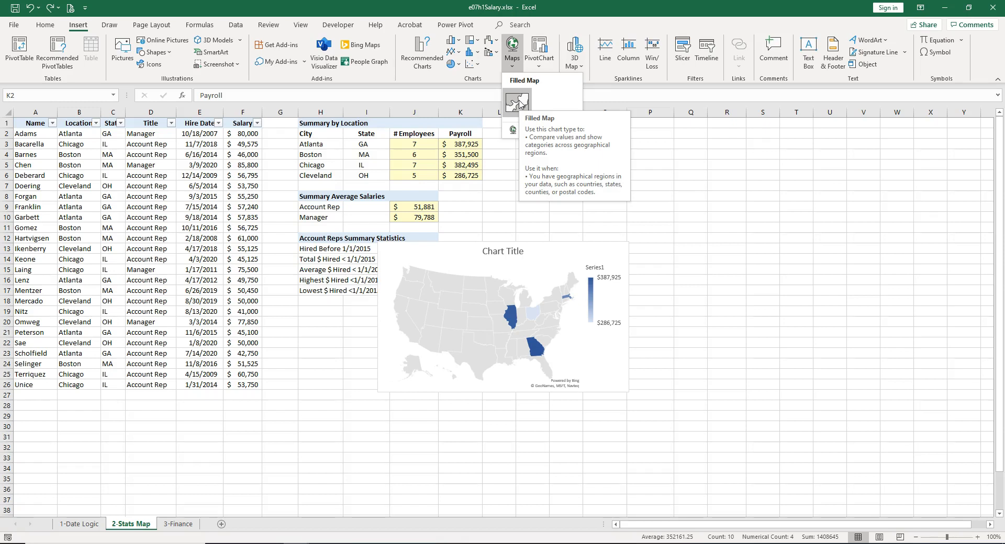
left_click(518, 101)
left_click_drag(568, 254, 690, 148)
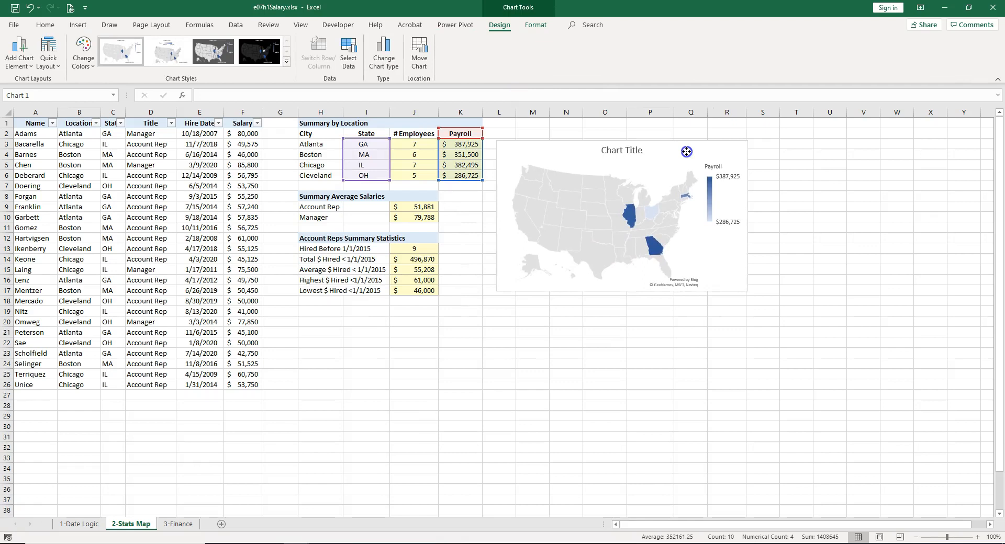
Step: Set the map chart's title to "Payroll by State" on a single line
left_click(613, 147)
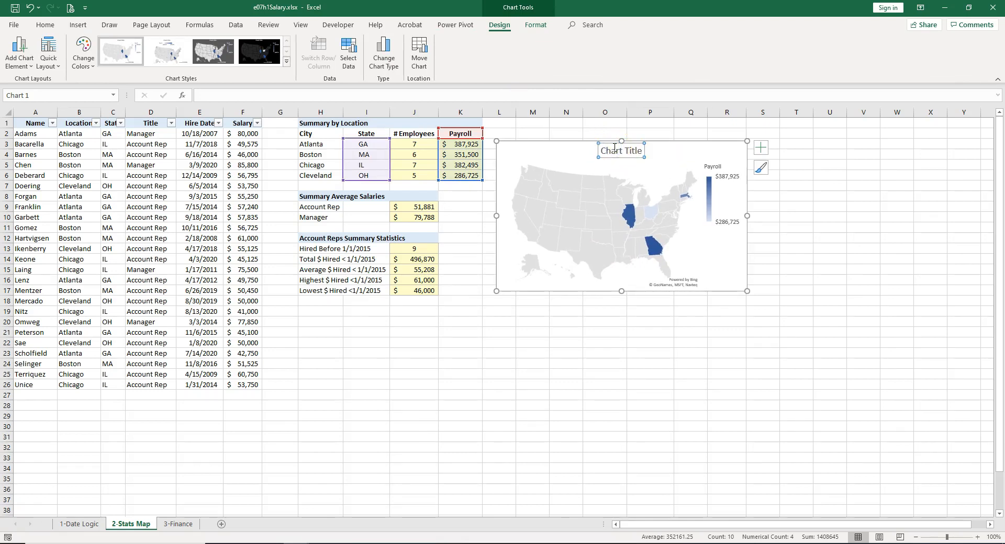
type("P")
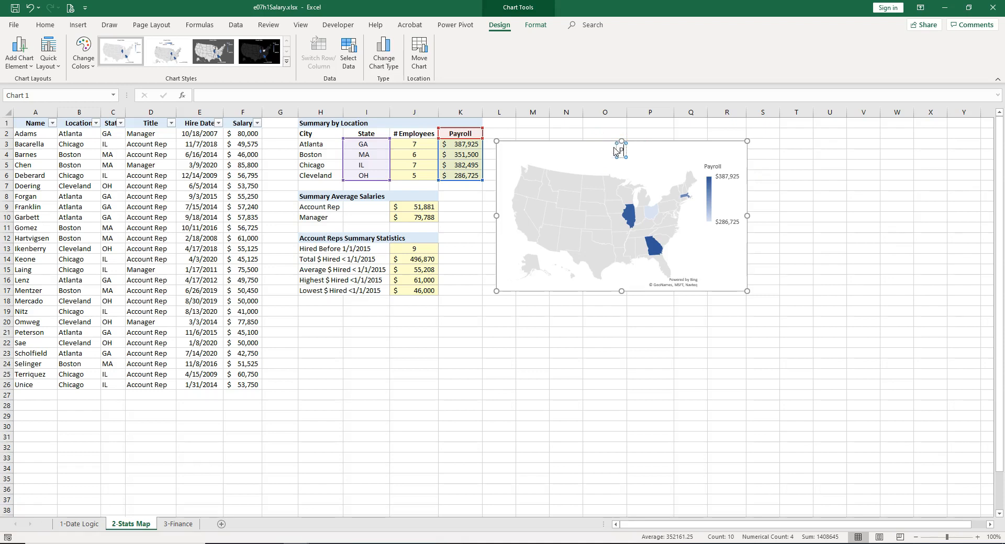
type("ayroll")
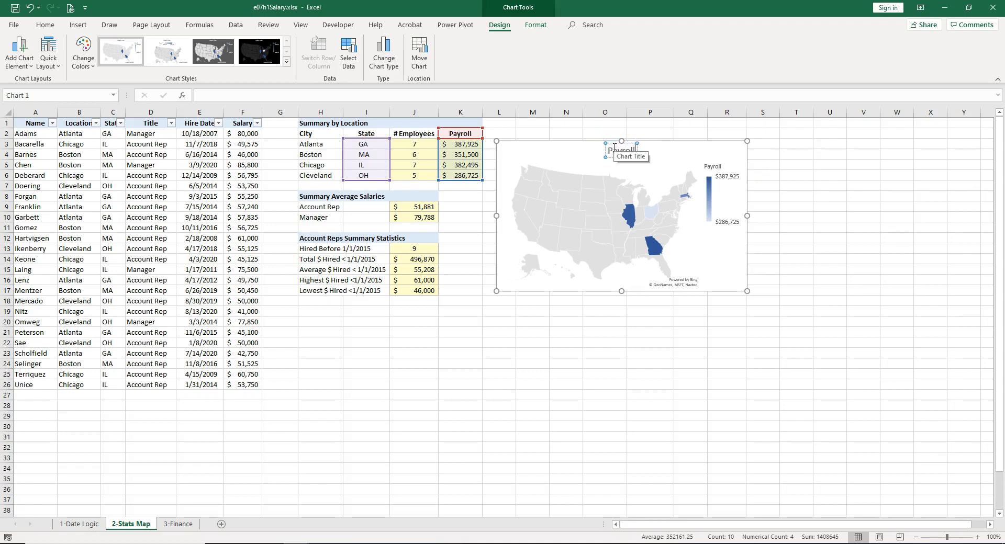
type(" by State")
key("Return")
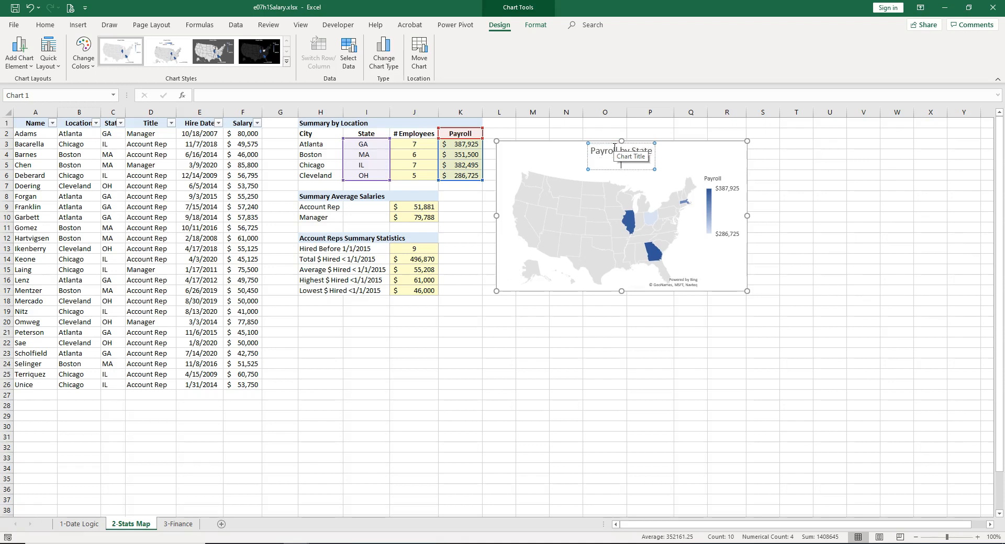
key("BackSpace")
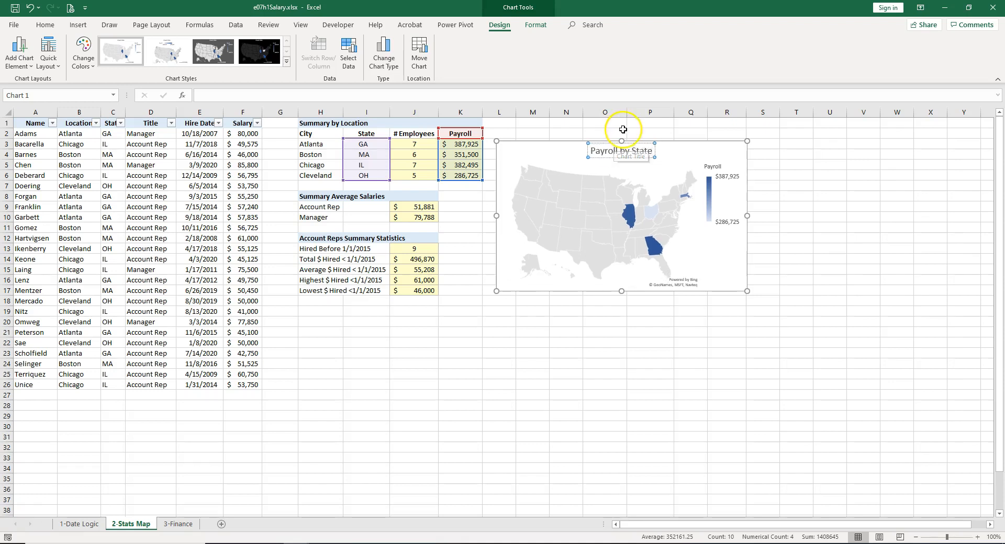